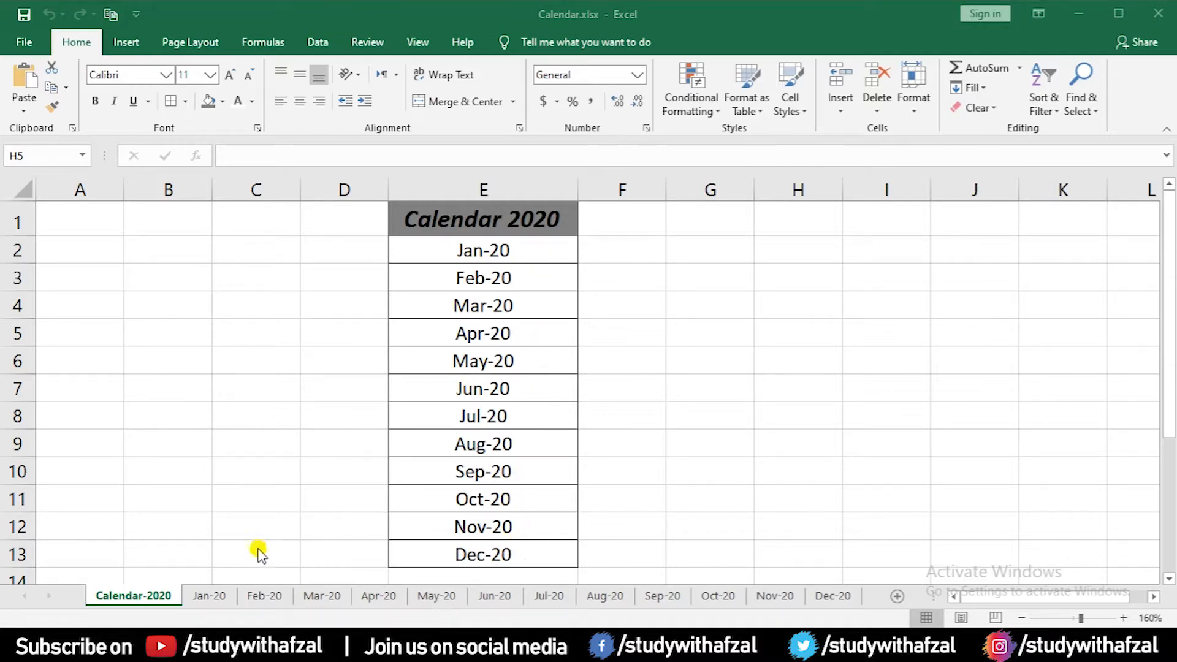
- View the Jan-20, Feb-20, Mar-20 and Dec-20 sheets and return to the Calendar-2020 sheet
{"action": "left_click", "coordinate": [215, 602]}
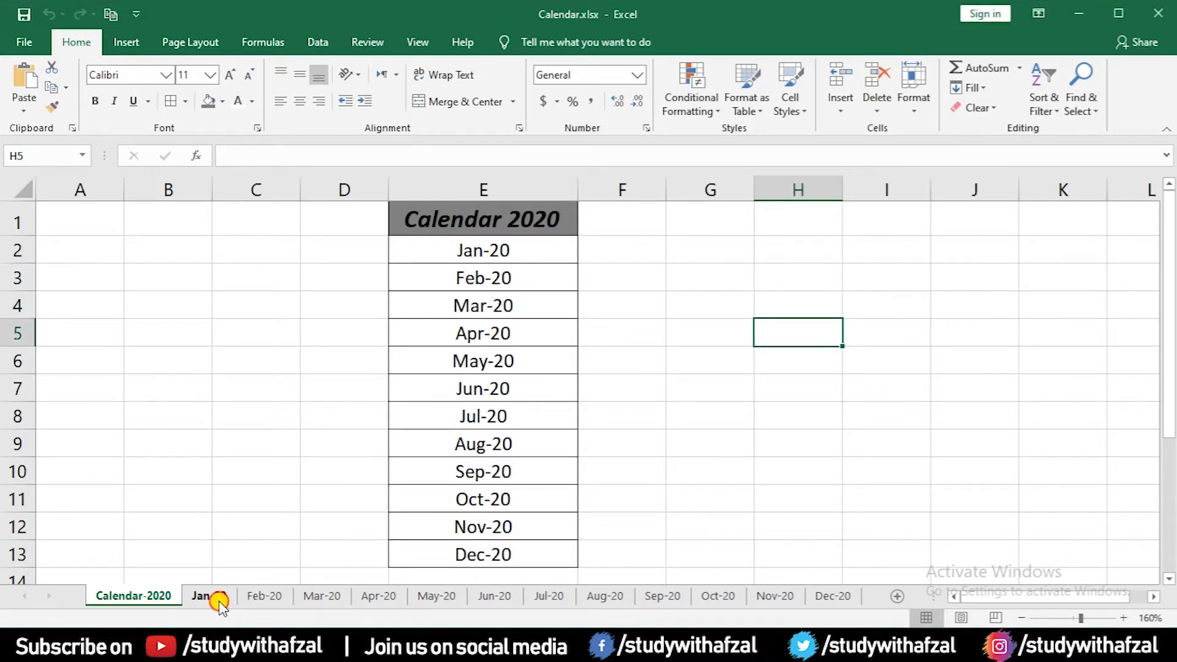
{"action": "left_click", "coordinate": [220, 598]}
{"action": "left_click", "coordinate": [257, 598]}
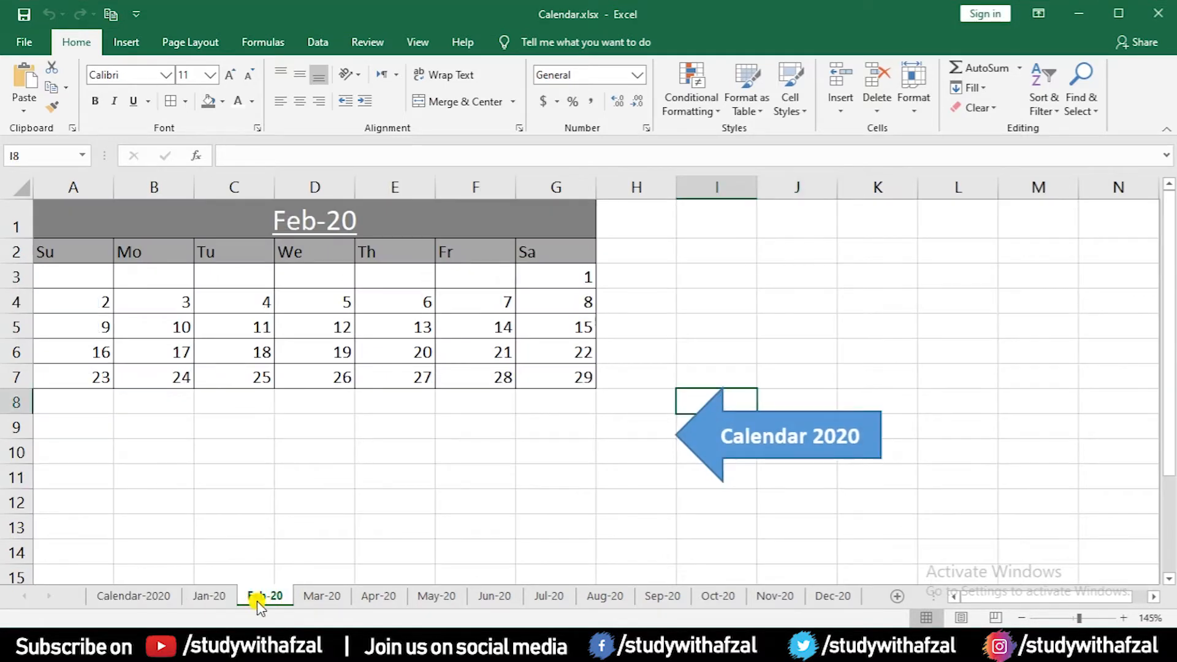
{"action": "left_click", "coordinate": [342, 598]}
{"action": "left_click", "coordinate": [816, 598]}
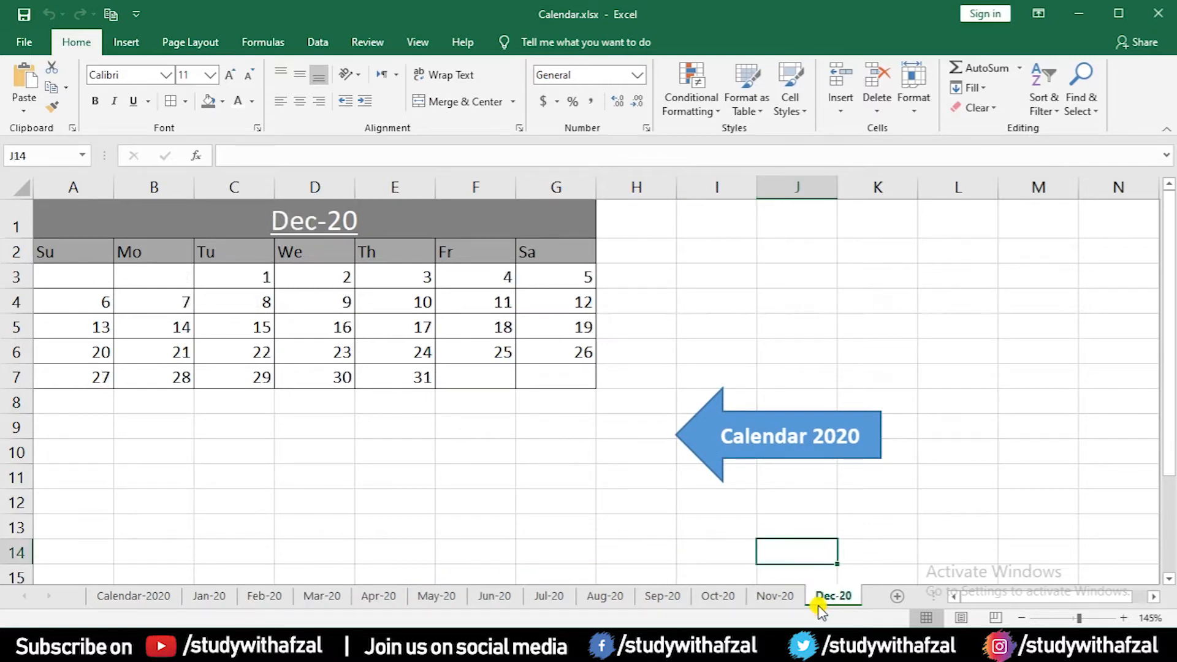
{"action": "left_click", "coordinate": [146, 599]}
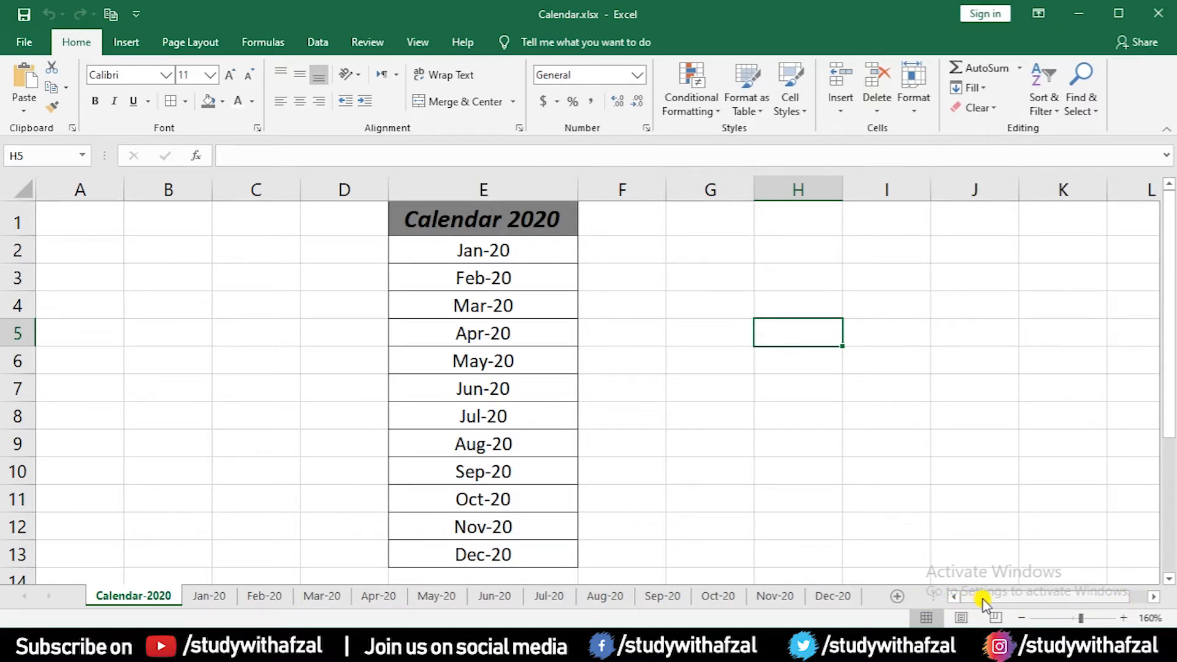
- Shrink the sheet tab area to try scrolling through the tabs, and widen it again to fit every tab through Dec-20
{"action": "left_click_drag", "start_coordinate": [928, 595], "coordinate": [930, 595]}
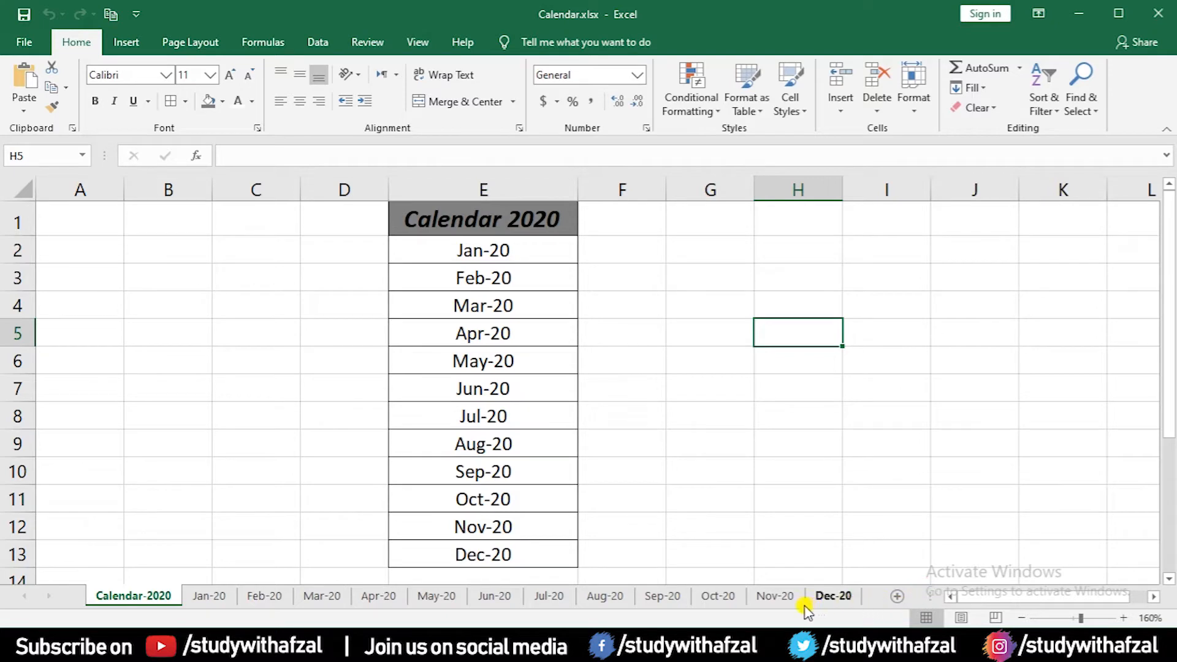
{"action": "left_click_drag", "start_coordinate": [927, 596], "coordinate": [727, 594]}
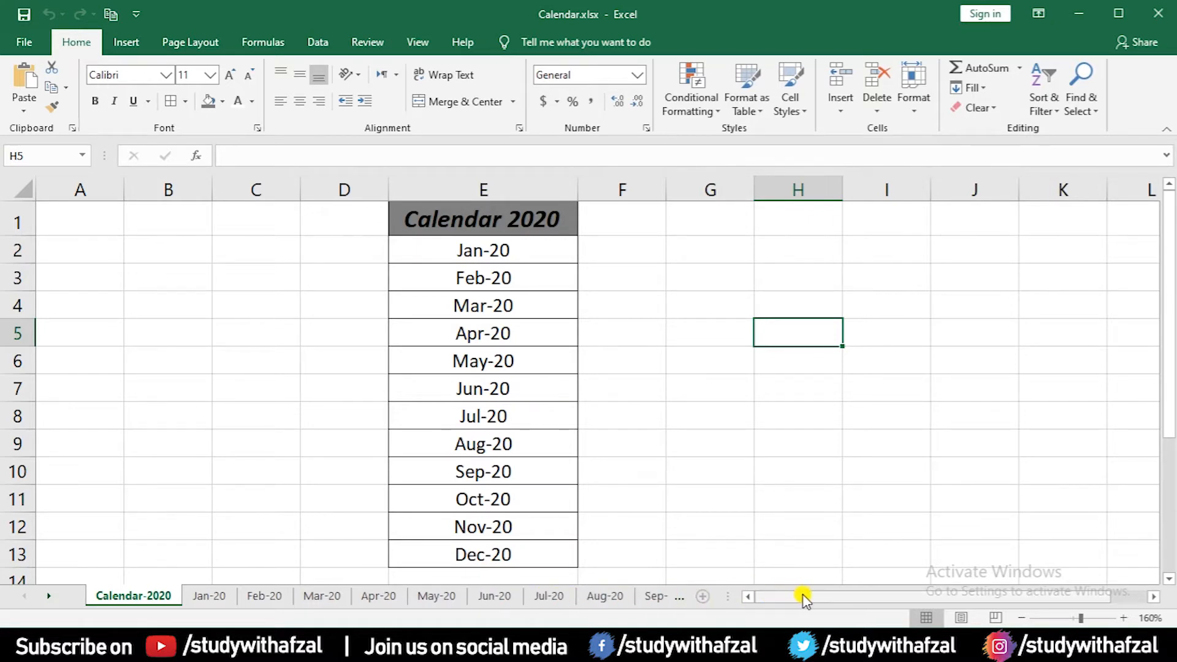
{"action": "left_click", "coordinate": [48, 597]}
{"action": "left_click", "coordinate": [48, 600]}
{"action": "left_click", "coordinate": [48, 599]}
{"action": "left_click", "coordinate": [26, 597]}
{"action": "left_click", "coordinate": [26, 598]}
{"action": "left_click", "coordinate": [26, 597]}
{"action": "left_click", "coordinate": [27, 598]}
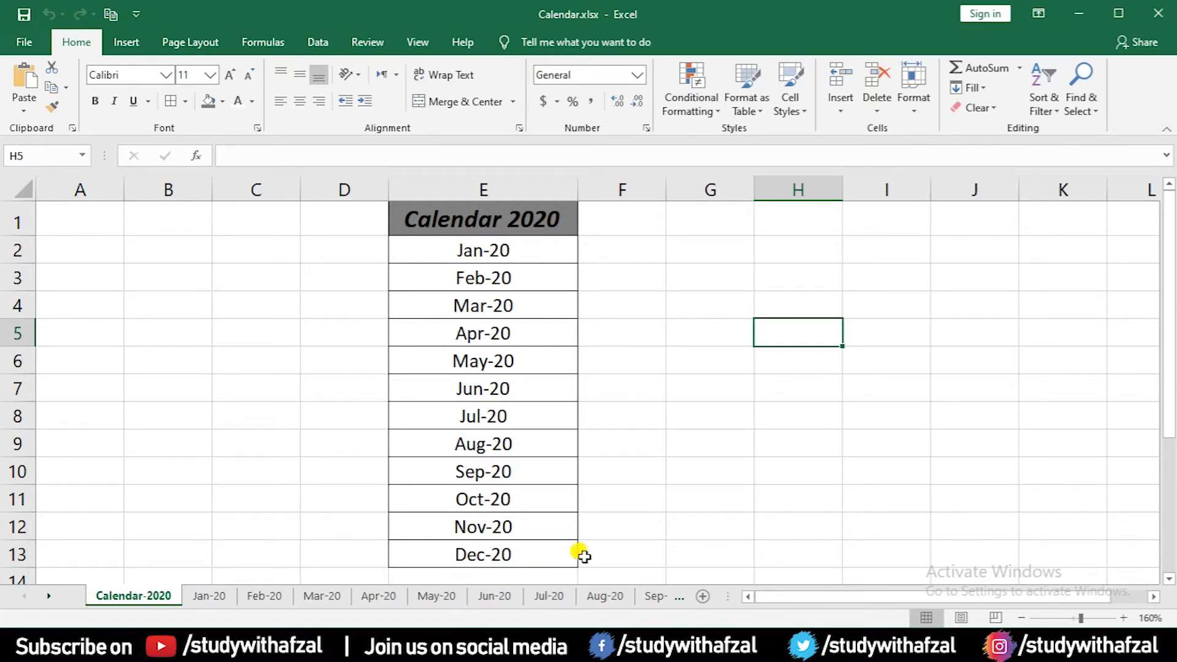
{"action": "left_click_drag", "start_coordinate": [727, 596], "coordinate": [692, 596]}
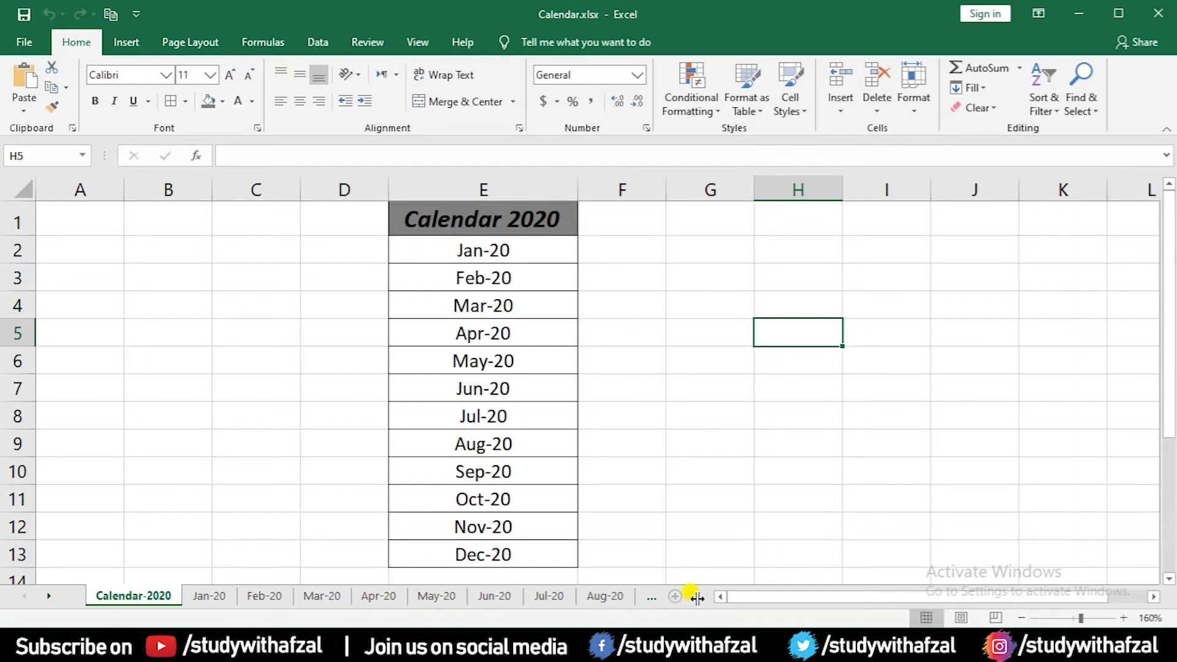
{"action": "left_click_drag", "start_coordinate": [697, 597], "coordinate": [954, 590]}
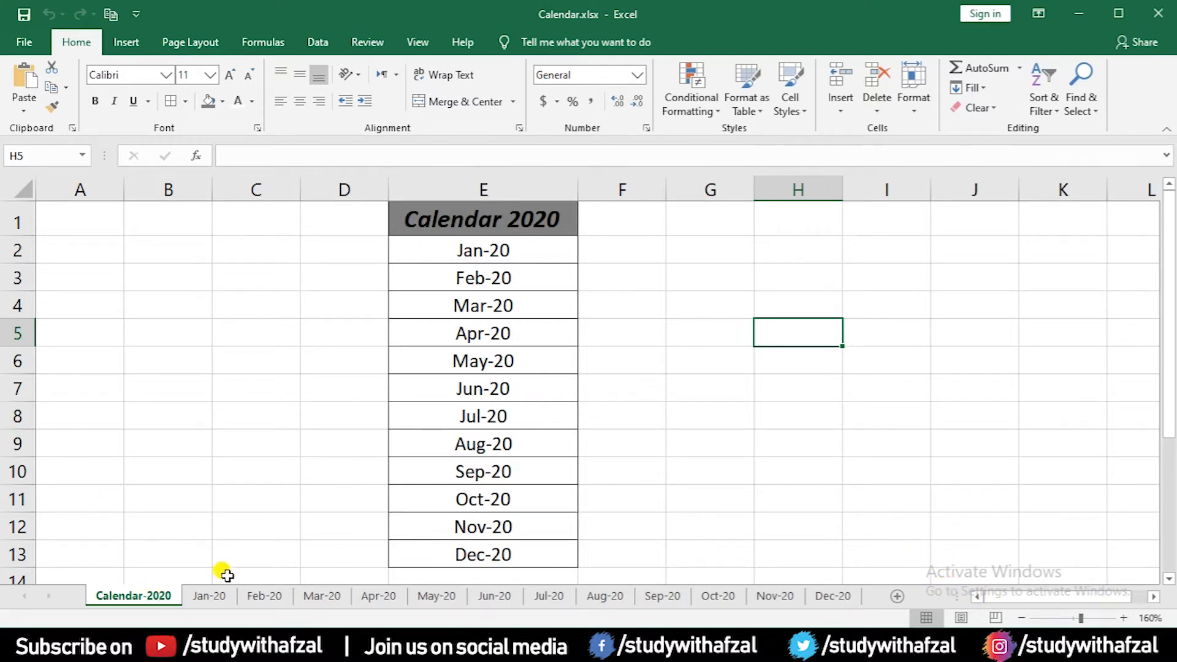
- View the May-20 and Jul-20 sheets, and return to the Jul-20 cell in the Calendar-2020 list
{"action": "left_click", "coordinate": [450, 599]}
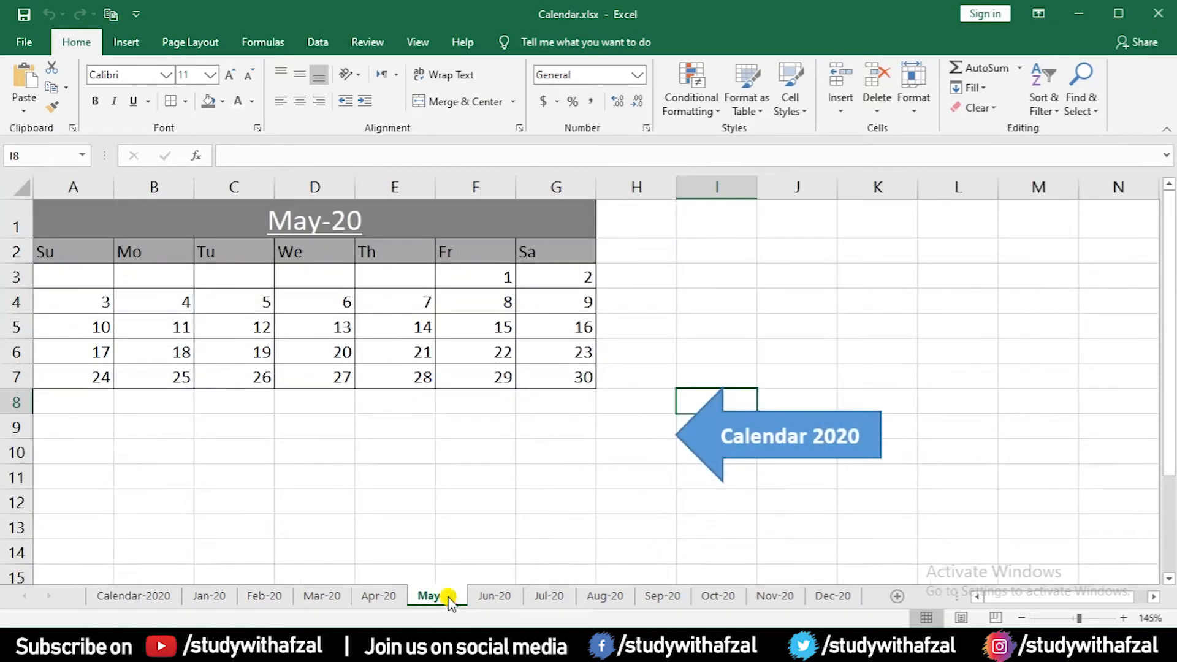
{"action": "left_click", "coordinate": [543, 598]}
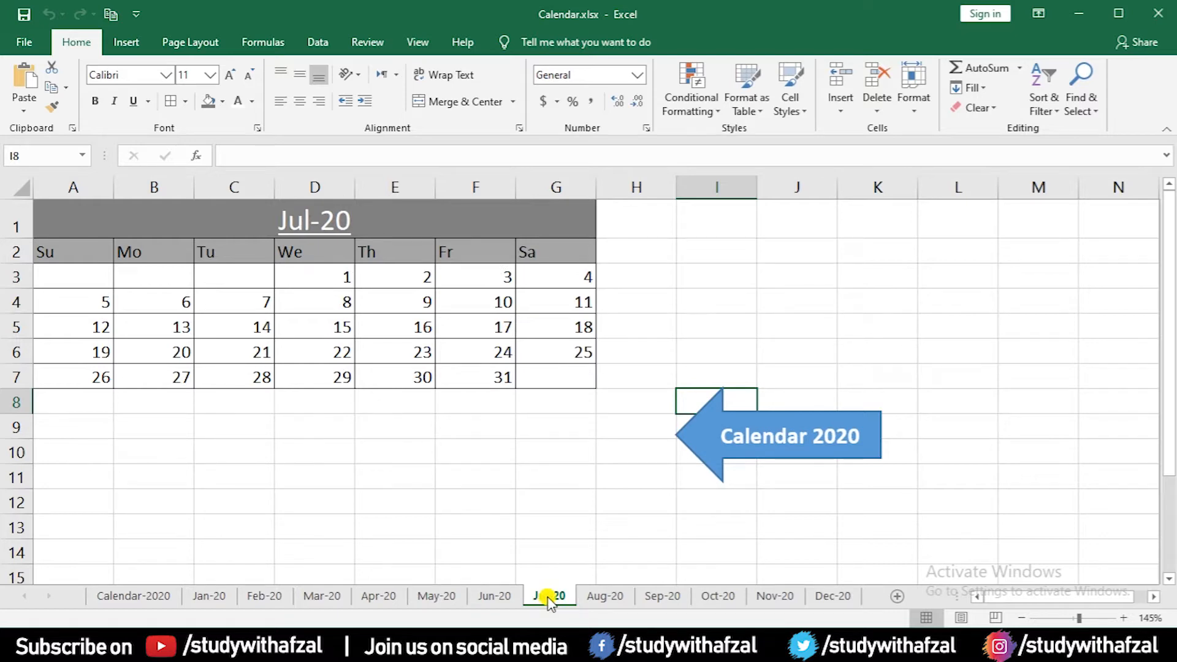
{"action": "left_click", "coordinate": [167, 596]}
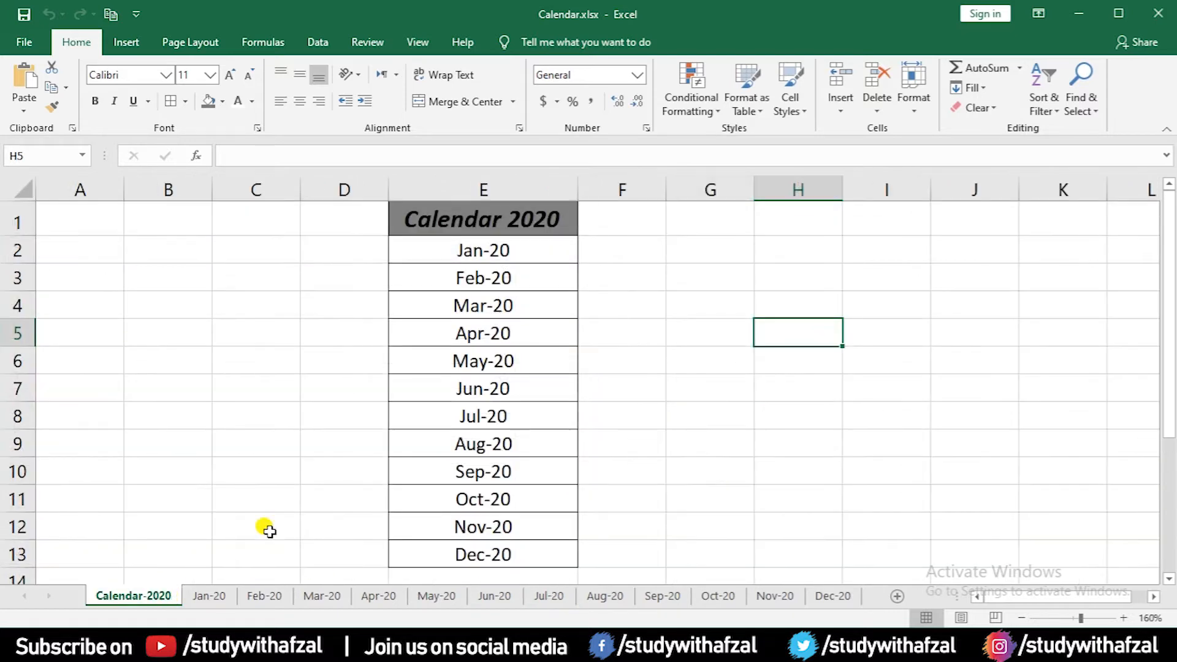
{"action": "left_click", "coordinate": [493, 415]}
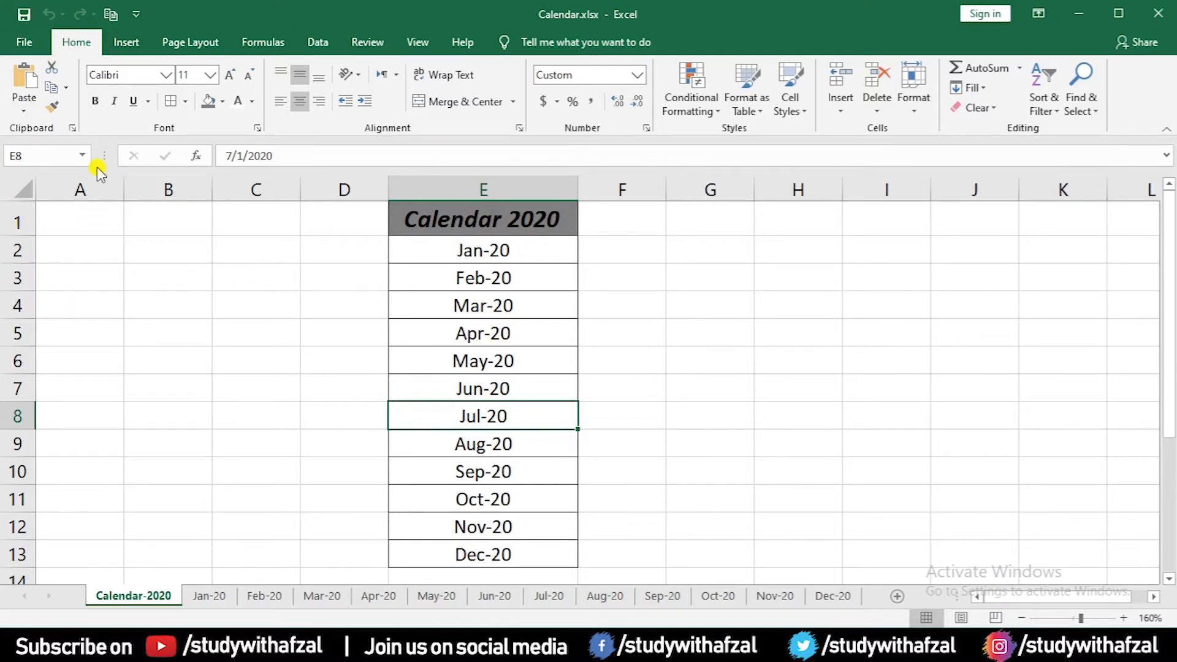
- Insert a hyperlink on the Jan-20 cell E2 that leads to cell A1 of the Jan-20 sheet in this document
{"action": "left_click", "coordinate": [509, 248]}
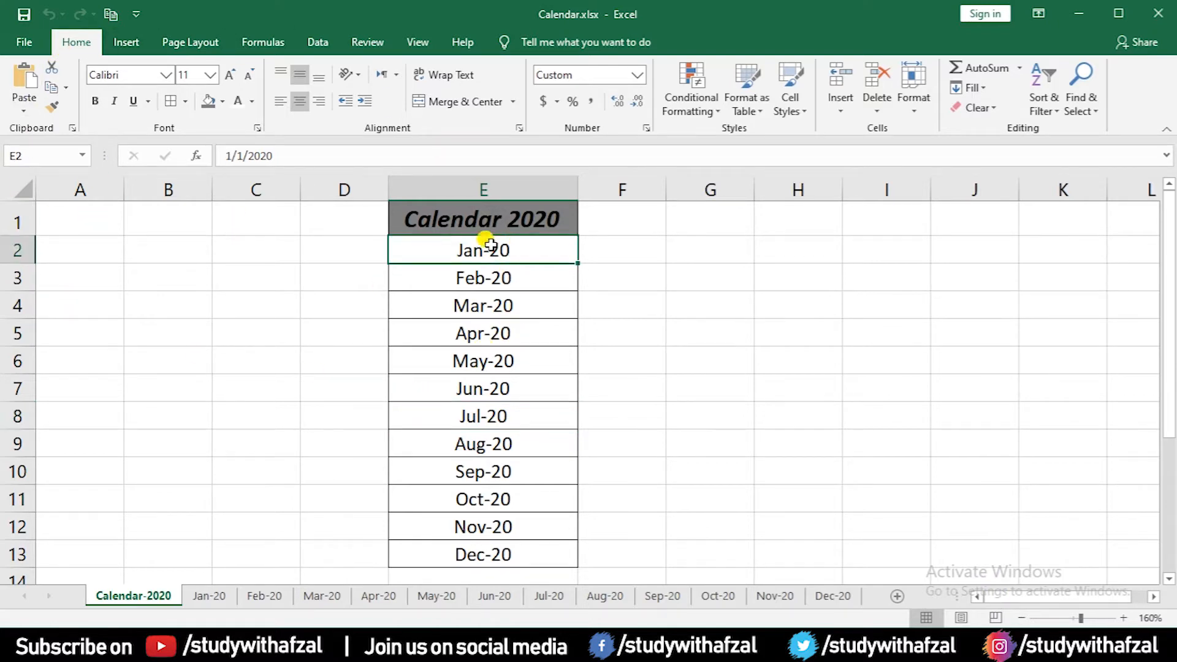
{"action": "left_click", "coordinate": [115, 49]}
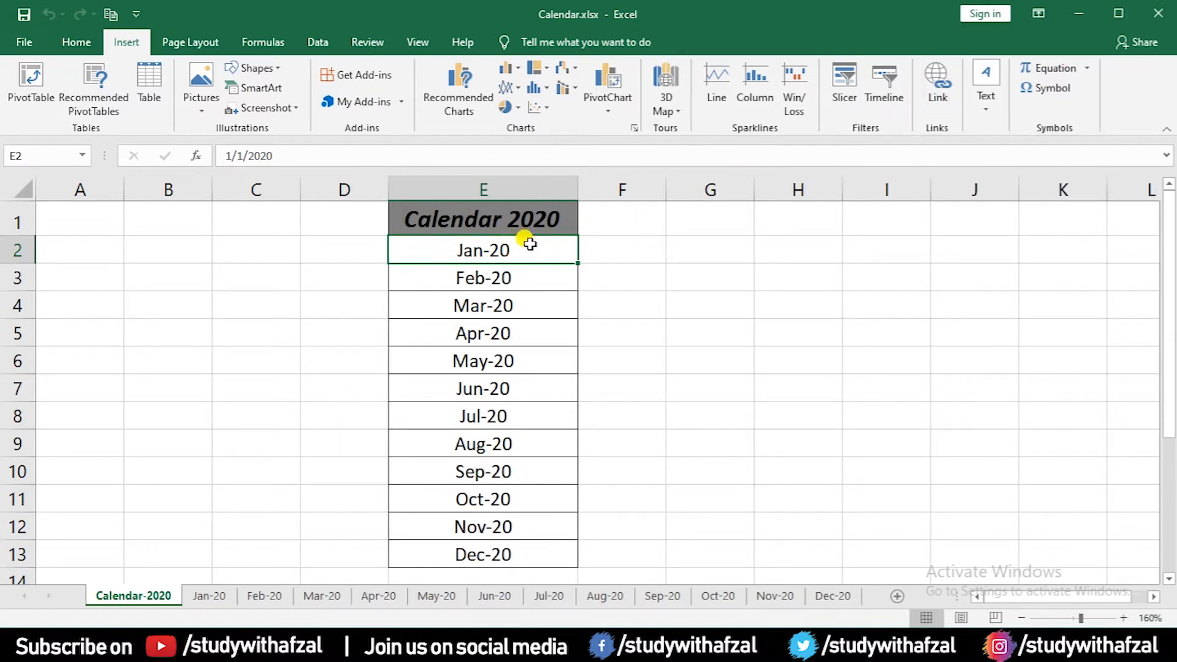
{"action": "left_click", "coordinate": [937, 83]}
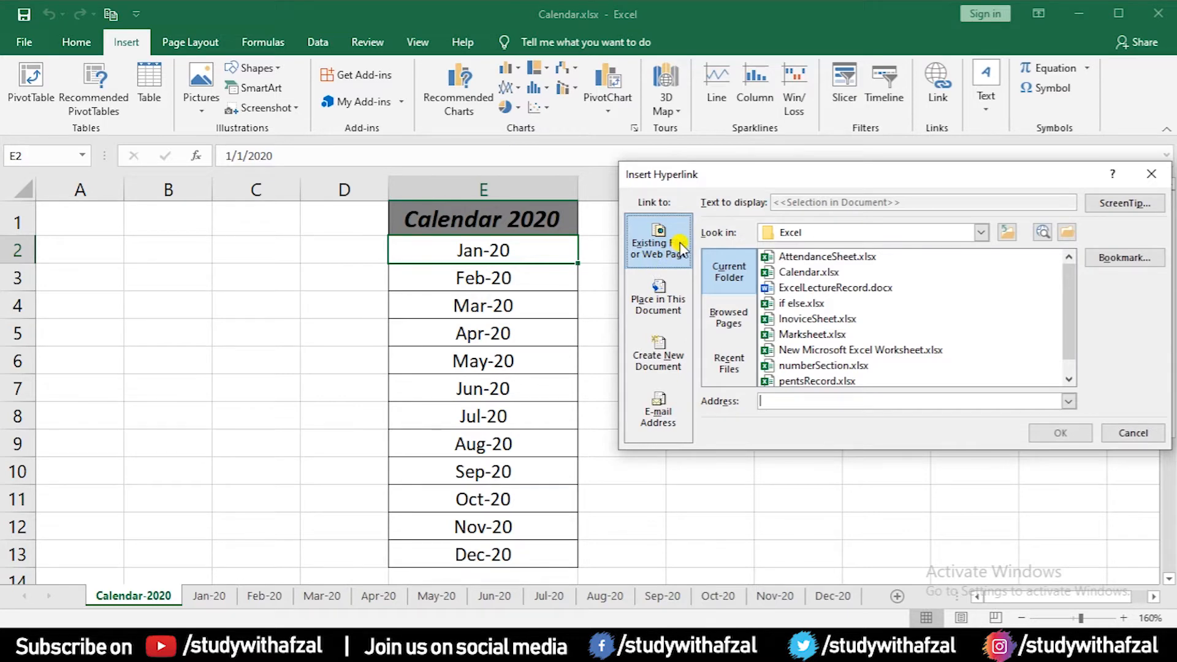
{"action": "left_click", "coordinate": [681, 318]}
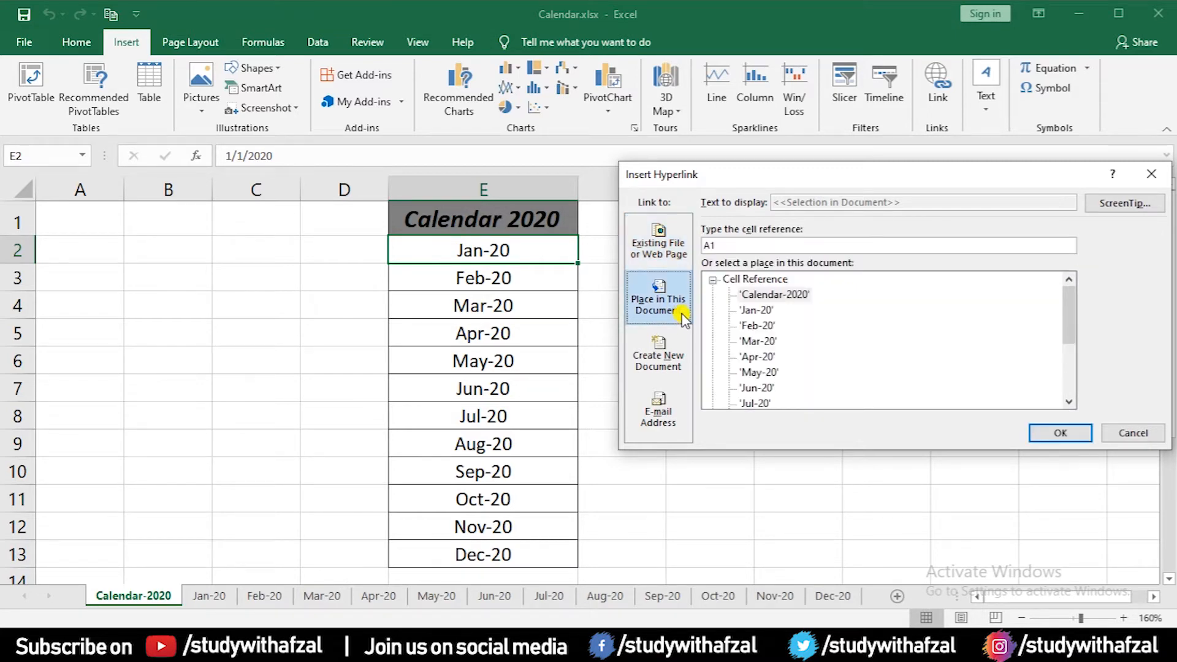
{"action": "mouse_move", "coordinate": [1069, 310]}
{"action": "left_mouse_down"}
{"action": "mouse_move", "coordinate": [1068, 385]}
{"action": "mouse_move", "coordinate": [1068, 303]}
{"action": "left_mouse_up"}
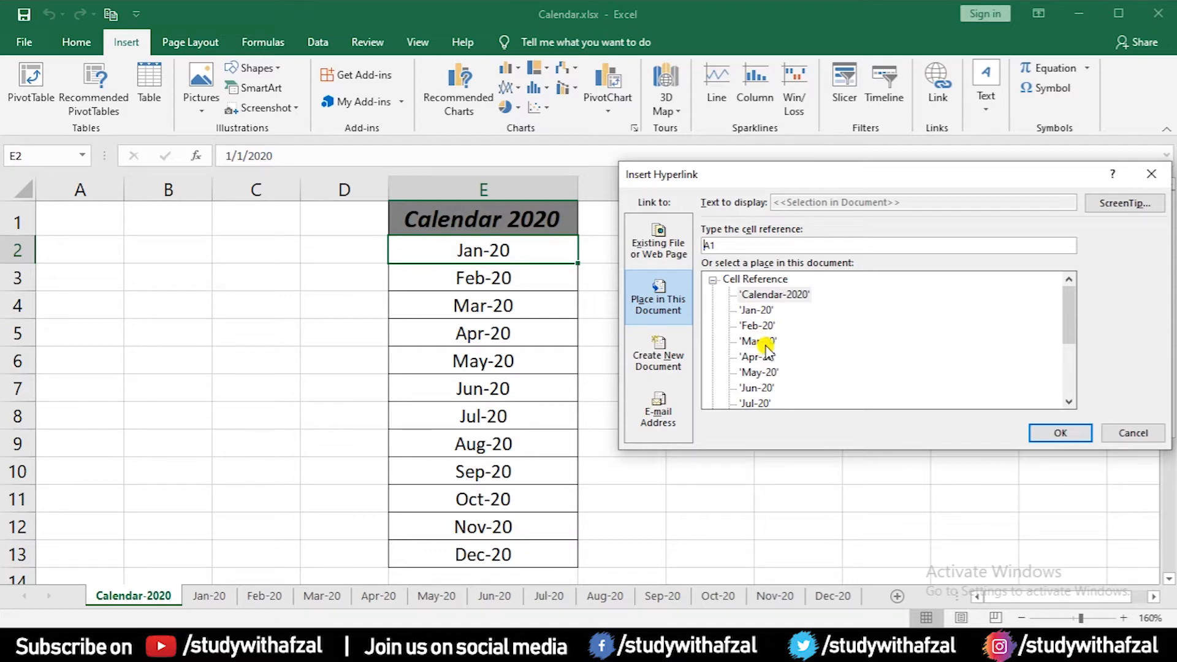
{"action": "left_click", "coordinate": [760, 311]}
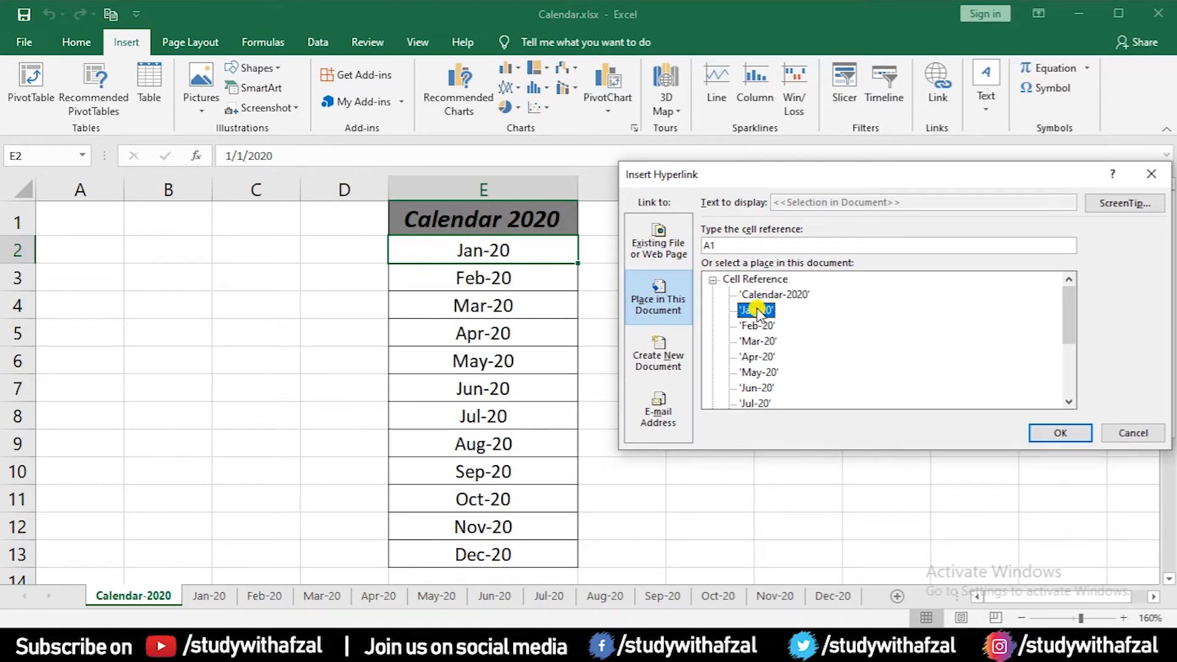
{"action": "left_click", "coordinate": [1054, 435]}
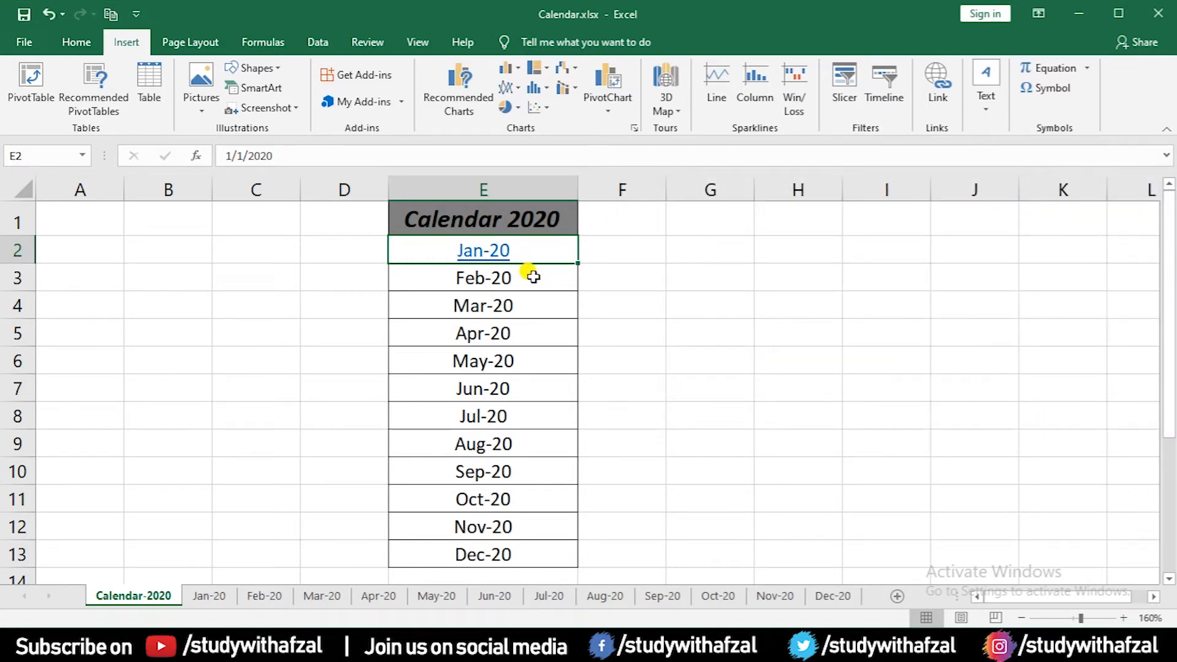
- Test the Jan-20 hyperlink in the calendar list and return to the Calendar-2020 sheet
{"action": "left_click", "coordinate": [686, 303]}
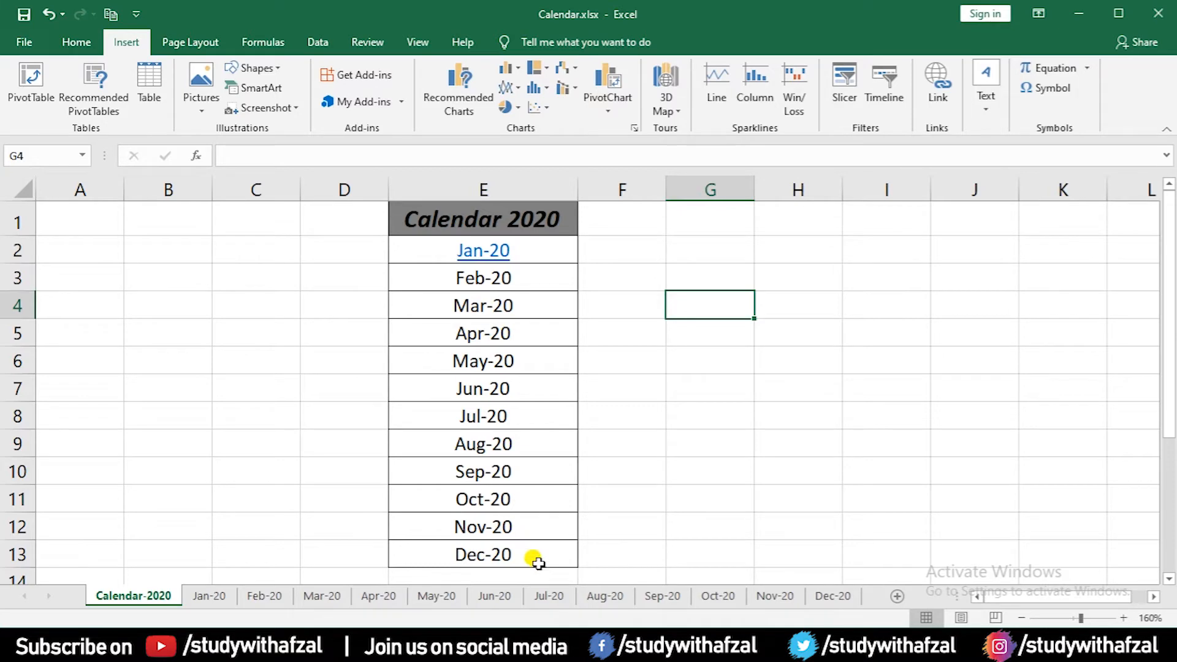
{"action": "left_click", "coordinate": [543, 250]}
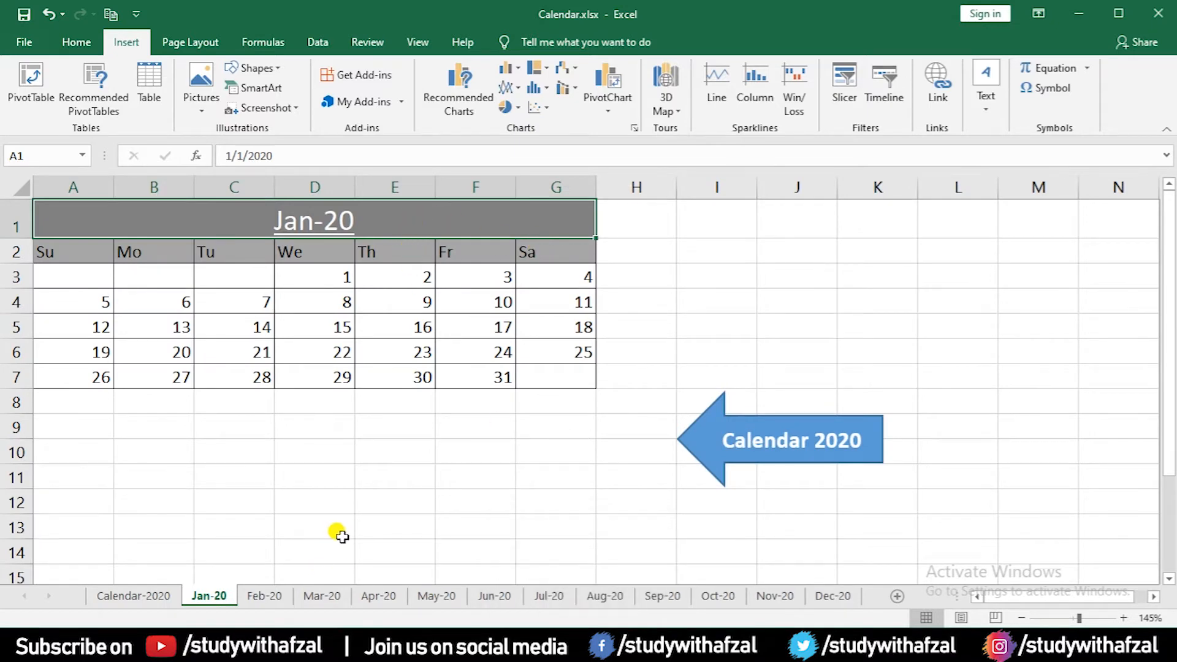
{"action": "left_click", "coordinate": [146, 595]}
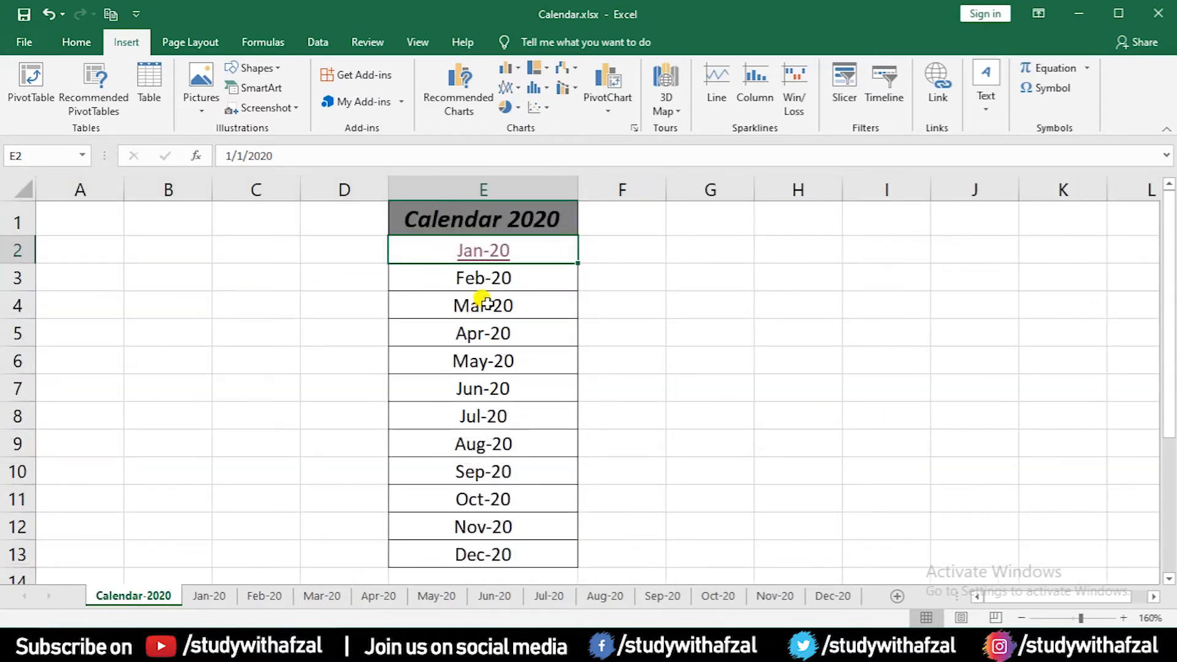
- Insert a hyperlink on the Feb-20 cell E3 that leads to cell A1 of the Feb-20 sheet
{"action": "left_click", "coordinate": [476, 295]}
{"action": "left_click", "coordinate": [482, 279]}
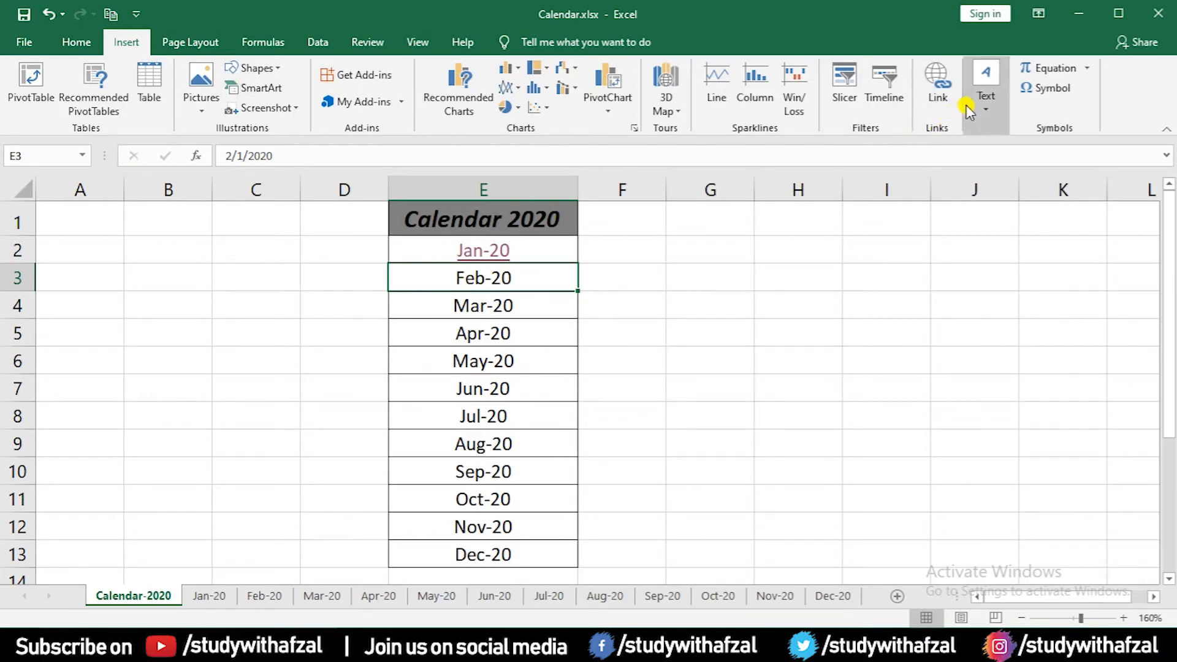
{"action": "left_click", "coordinate": [938, 95]}
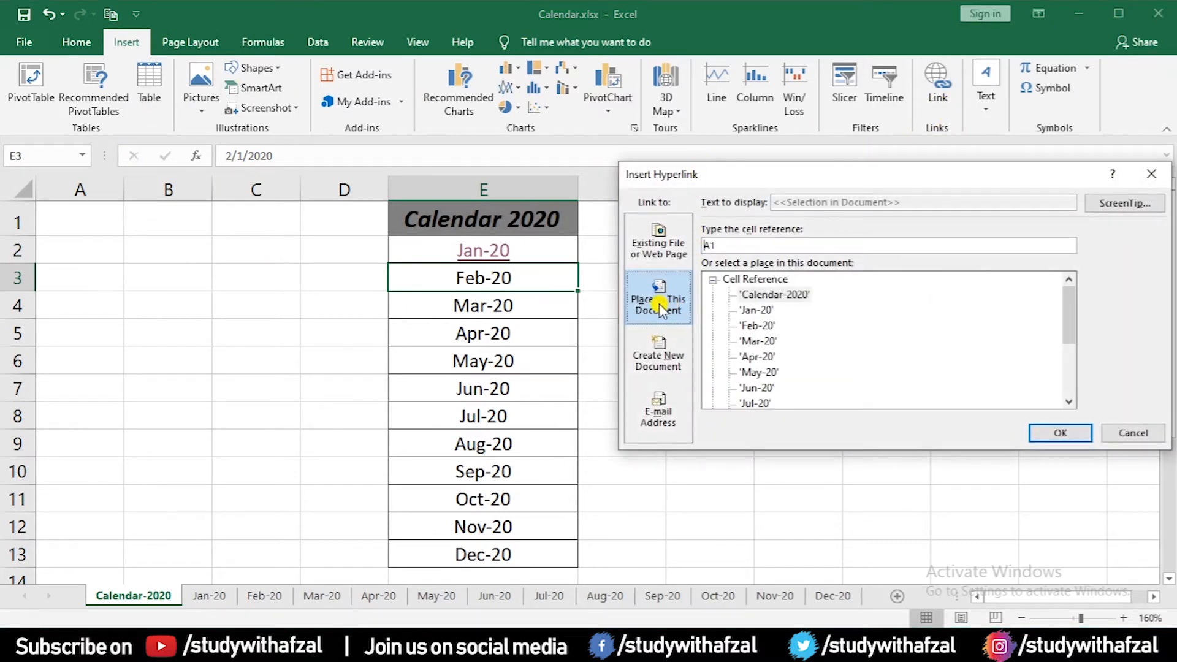
{"action": "left_click", "coordinate": [756, 326]}
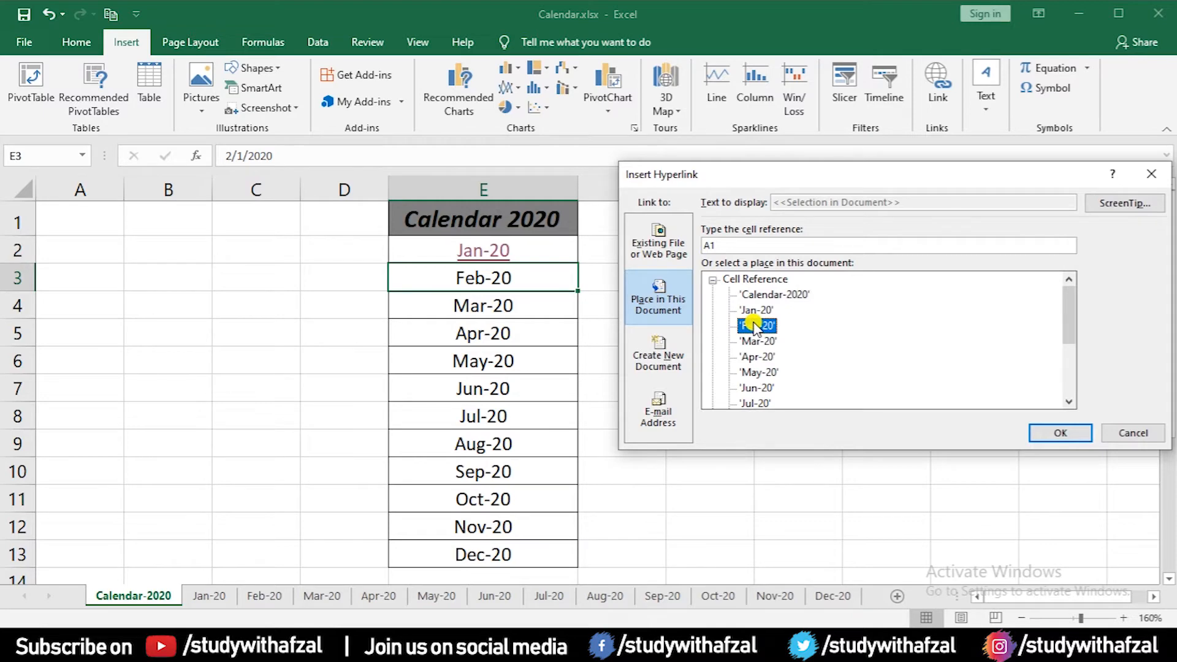
{"action": "left_click", "coordinate": [1049, 432]}
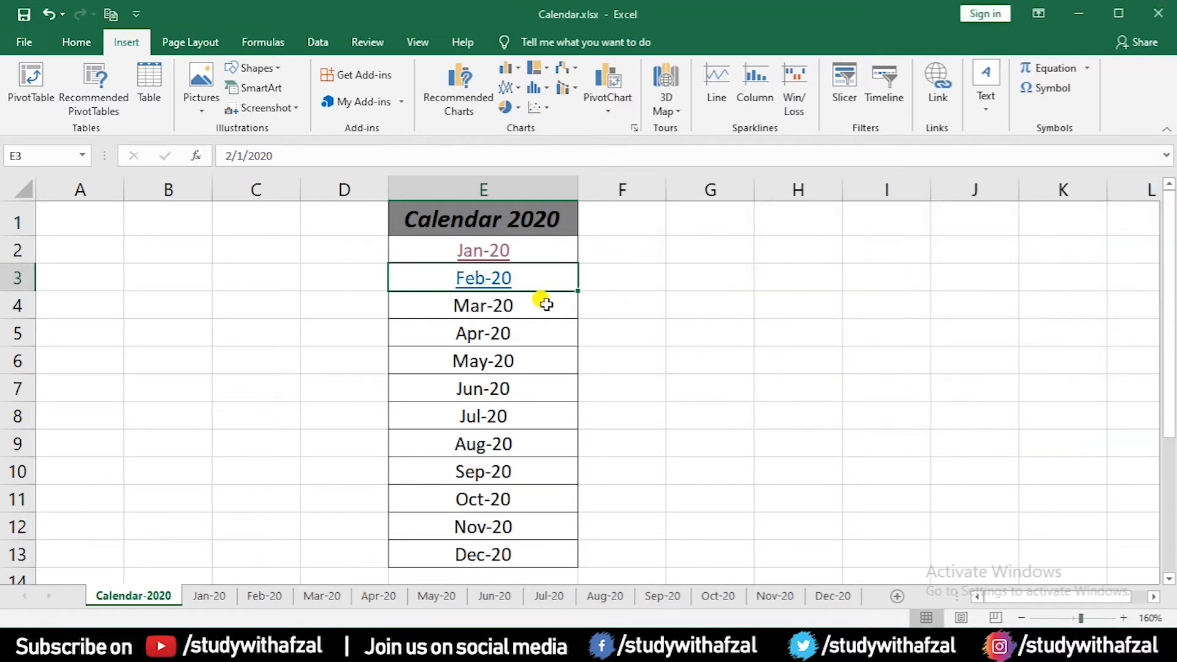
- Insert a hyperlink on the Mar-20 cell E4 that leads to cell A1 of the Mar-20 sheet
{"action": "left_click", "coordinate": [515, 305]}
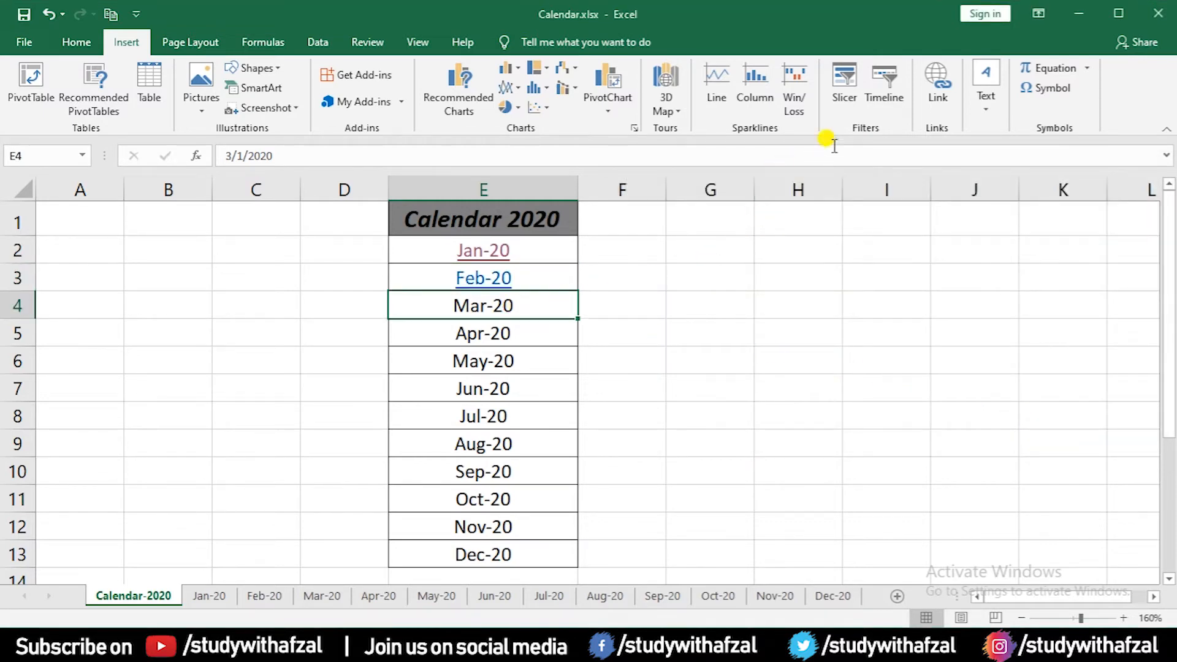
{"action": "left_click", "coordinate": [935, 90]}
{"action": "double_click", "coordinate": [759, 340]}
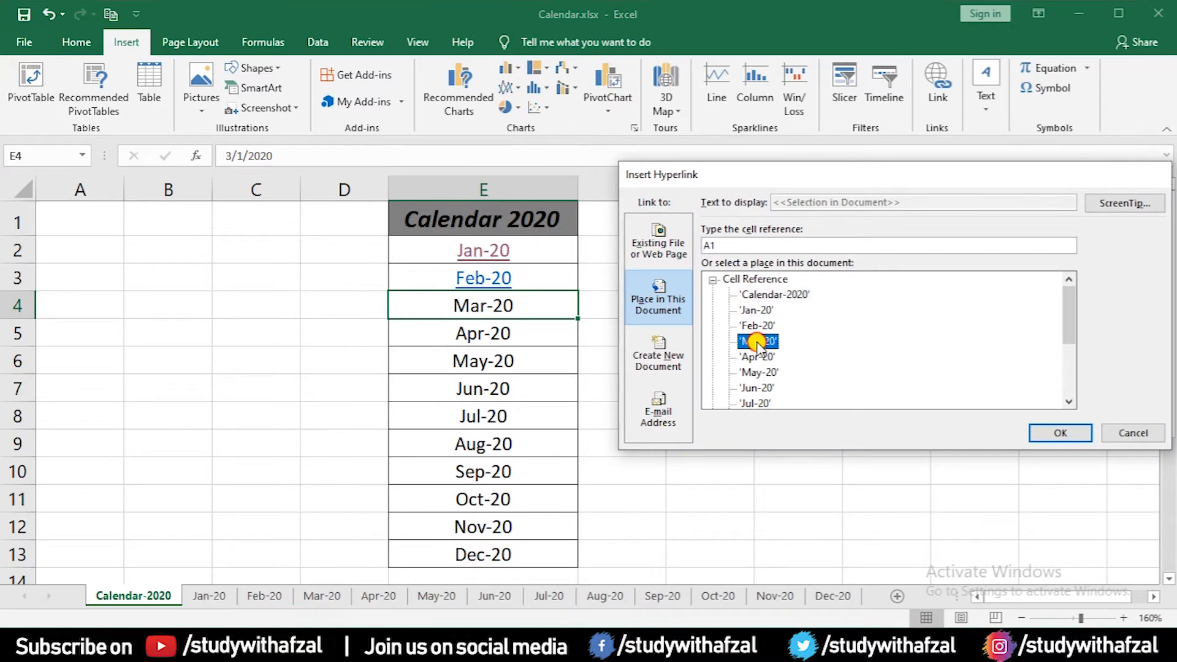
- Insert a hyperlink on the Apr-20 cell E5 that leads to cell A1 of the Apr-20 sheet
{"action": "left_click", "coordinate": [555, 334]}
{"action": "left_click", "coordinate": [938, 92]}
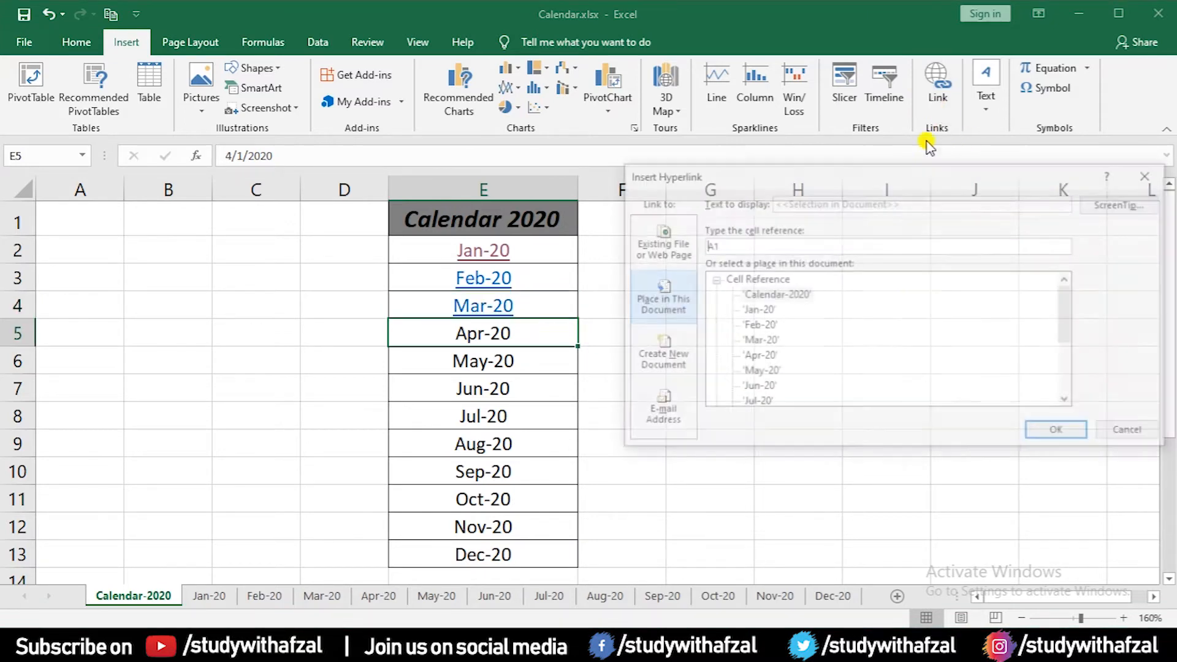
{"action": "double_click", "coordinate": [763, 354]}
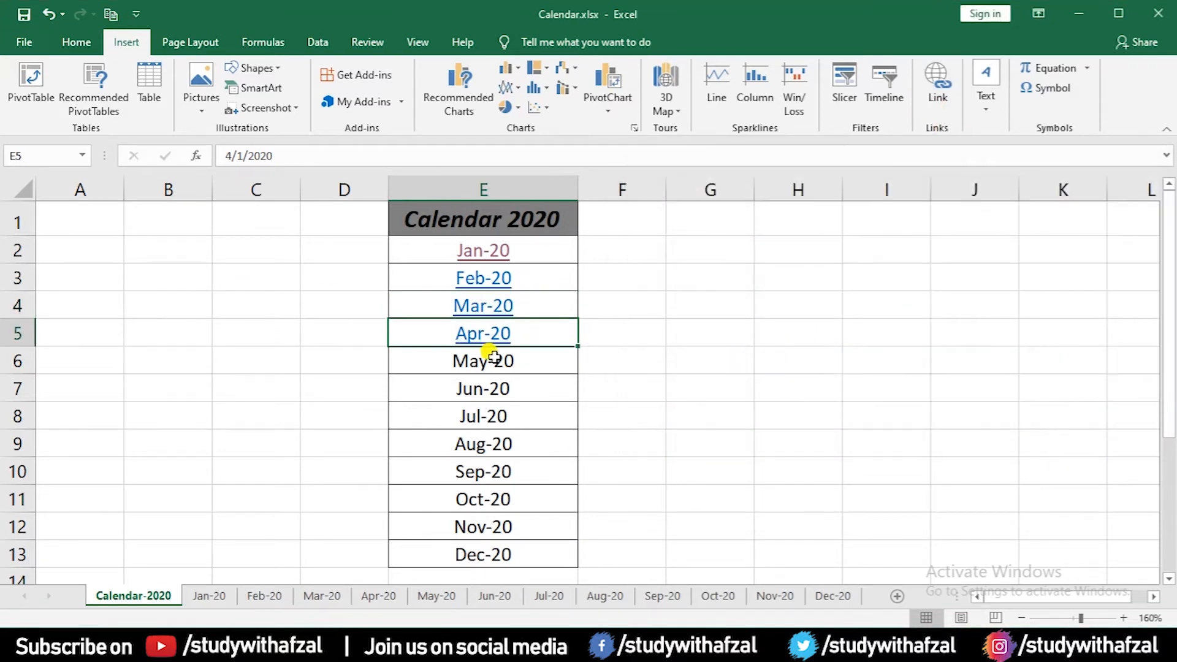
- Insert a hyperlink on the May-20 cell E6 that leads to cell A1 of the May-20 sheet
{"action": "key", "text": "Down"}
{"action": "left_click", "coordinate": [937, 107]}
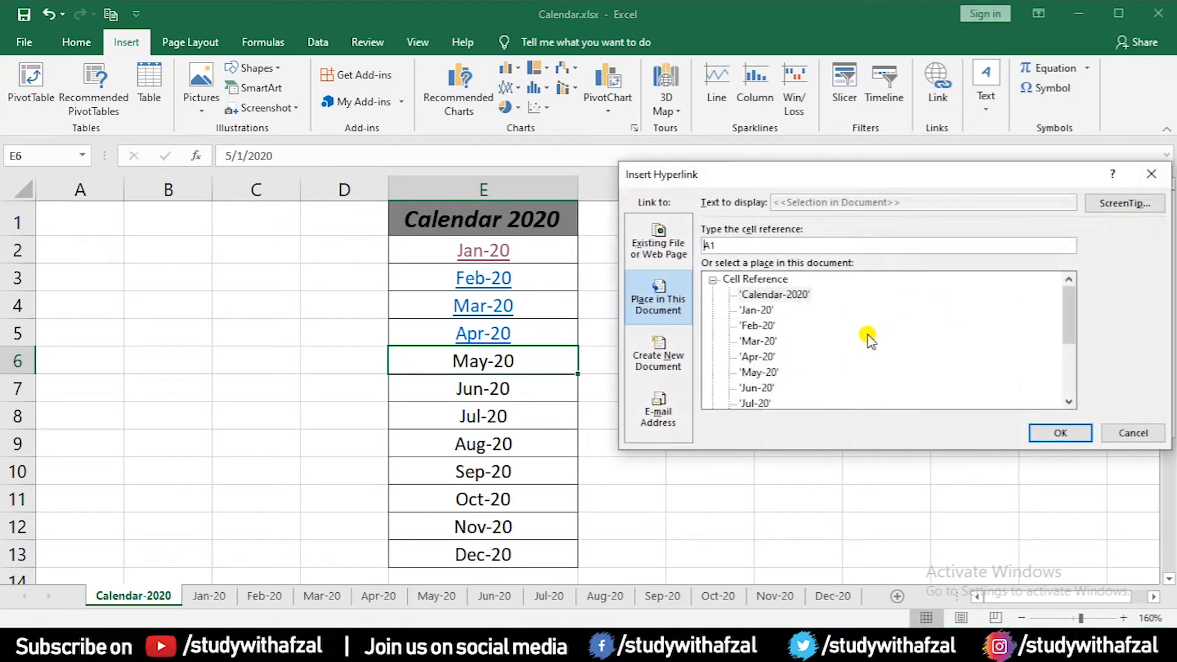
{"action": "left_click", "coordinate": [759, 372]}
{"action": "left_click", "coordinate": [1061, 433]}
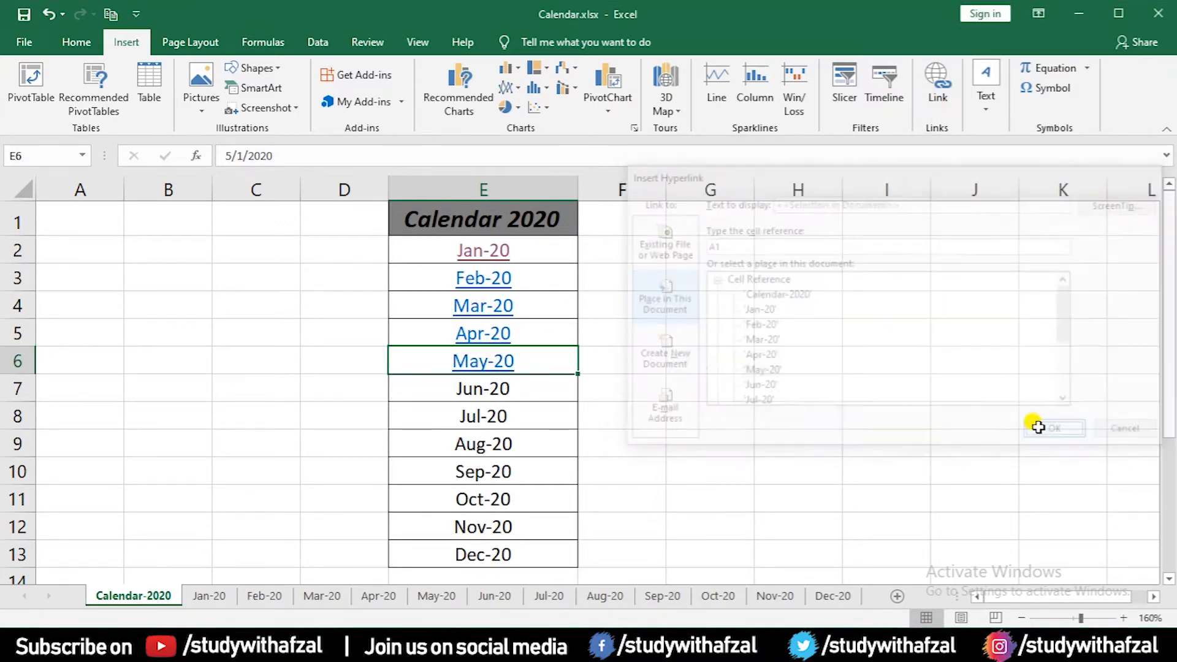
- Insert a hyperlink on the Jun-20 cell E7 that leads to cell A1 of the Aug-20 sheet
{"action": "key", "text": "Down"}
{"action": "left_click", "coordinate": [935, 100]}
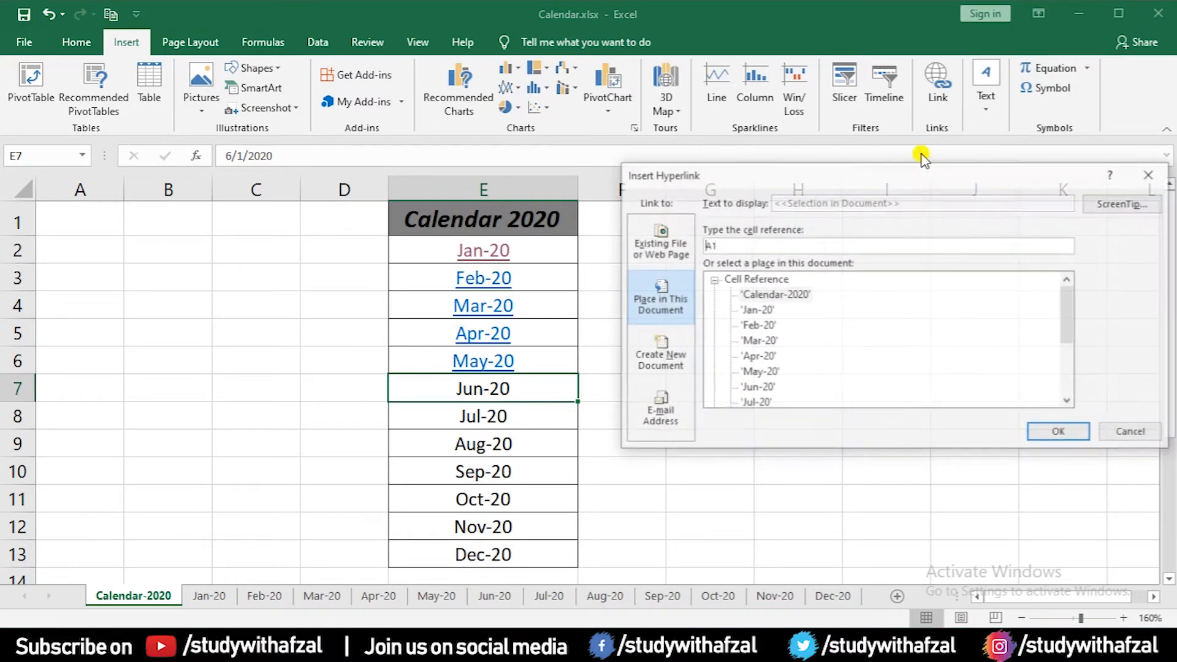
{"action": "scroll", "coordinate": [767, 408], "scroll_direction": "down", "scroll_amount": 1}
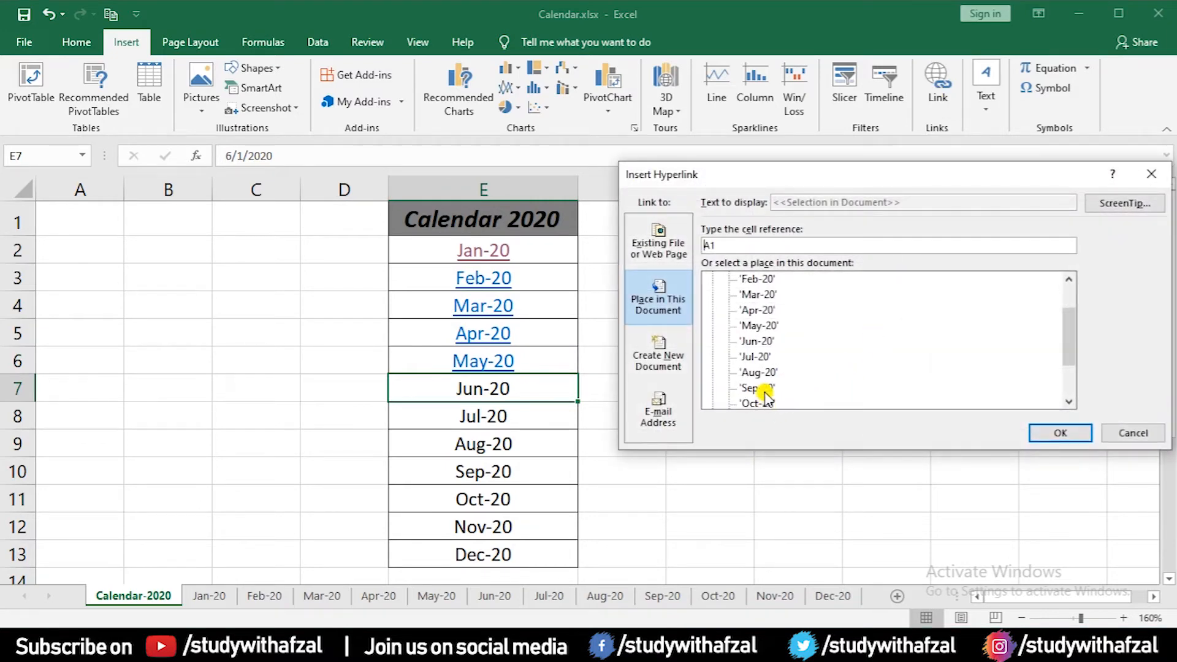
{"action": "left_click", "coordinate": [758, 372]}
{"action": "left_click", "coordinate": [1062, 434]}
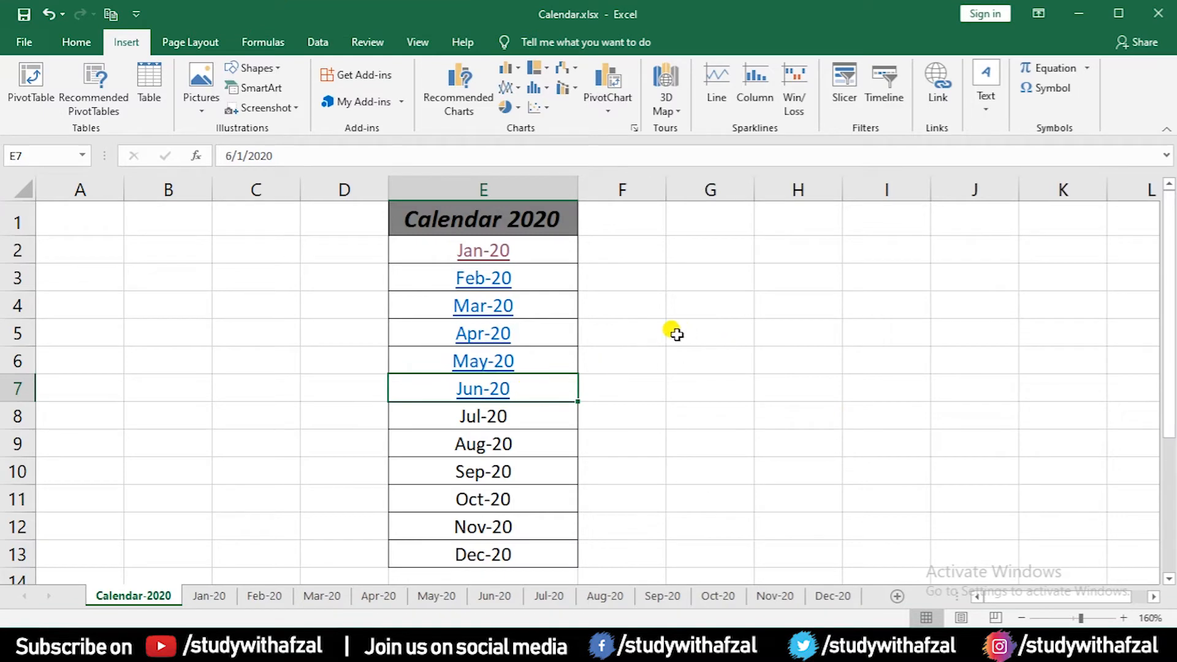
- Follow the Feb-20 through Jun-20 links one by one to check their targets, returning to the Calendar-2020 sheet each time
{"action": "left_click", "coordinate": [495, 278]}
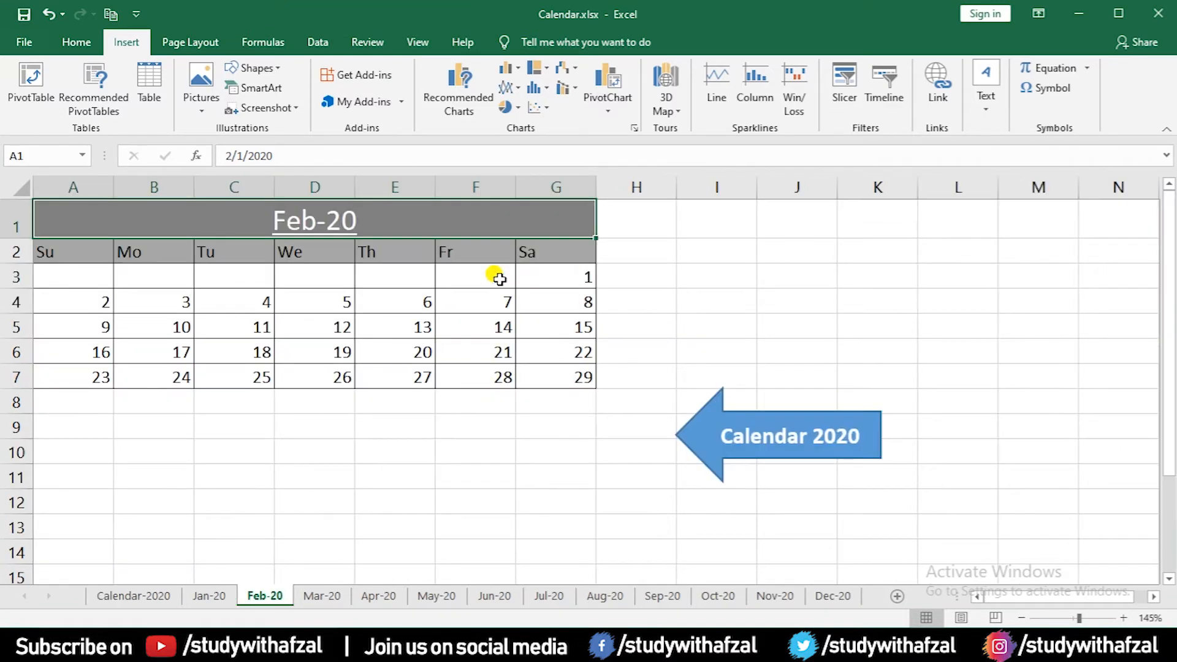
{"action": "left_click", "coordinate": [167, 592]}
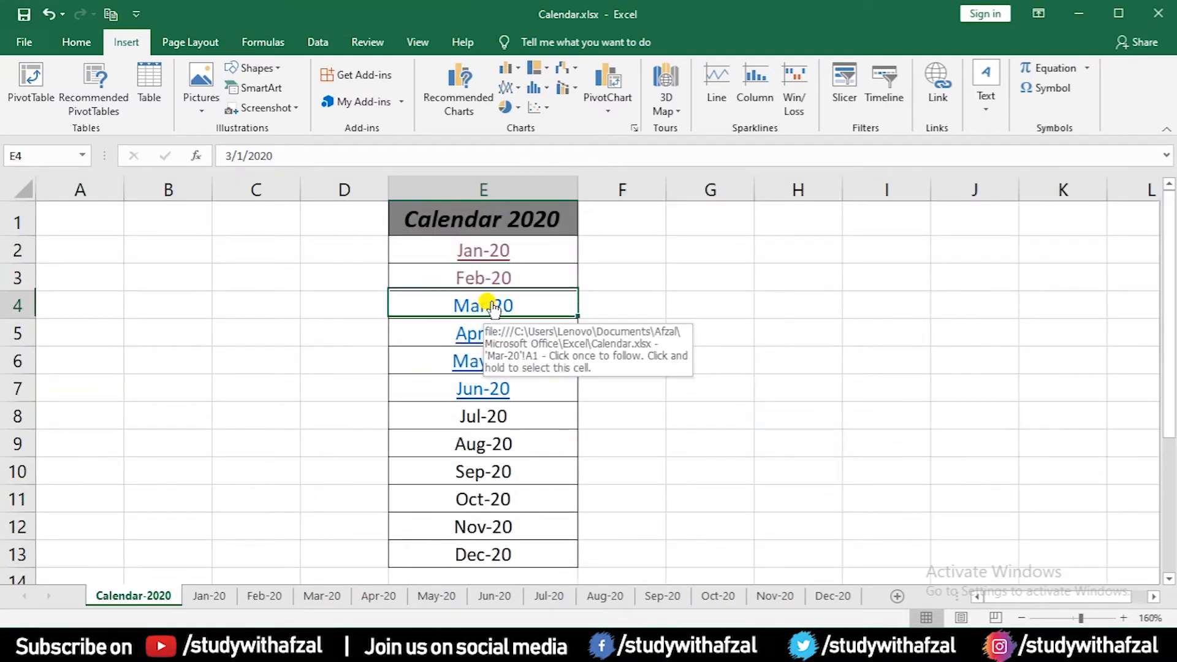
{"action": "left_click", "coordinate": [488, 303]}
{"action": "left_click", "coordinate": [144, 596]}
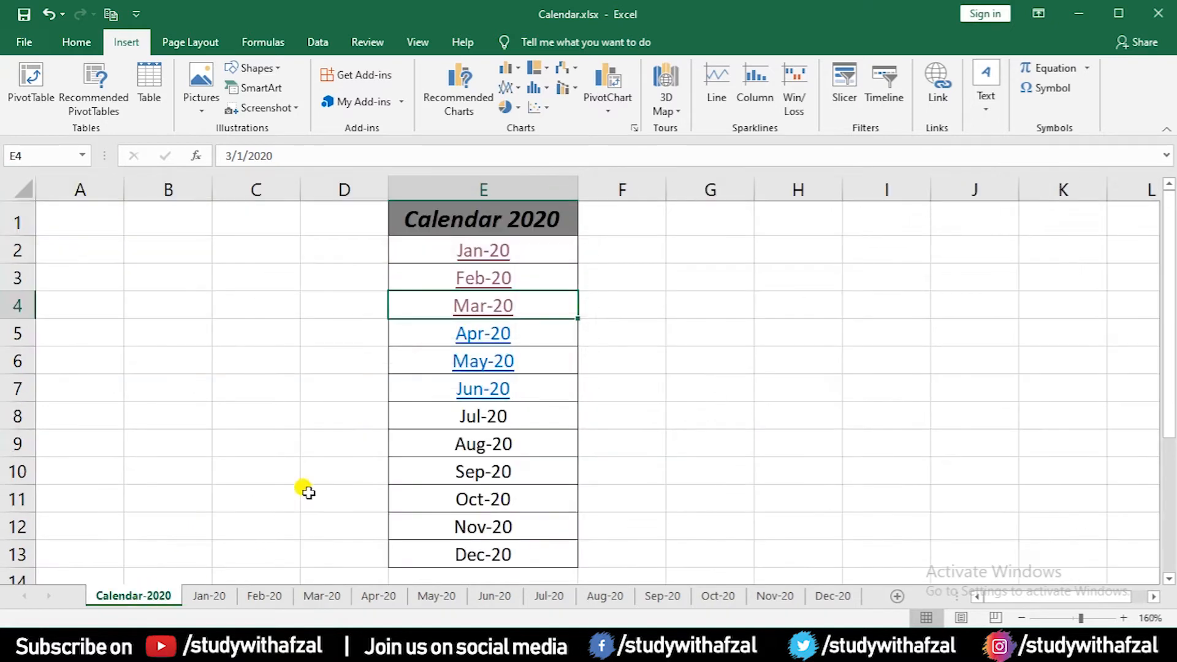
{"action": "left_click", "coordinate": [477, 331]}
{"action": "left_click", "coordinate": [141, 595]}
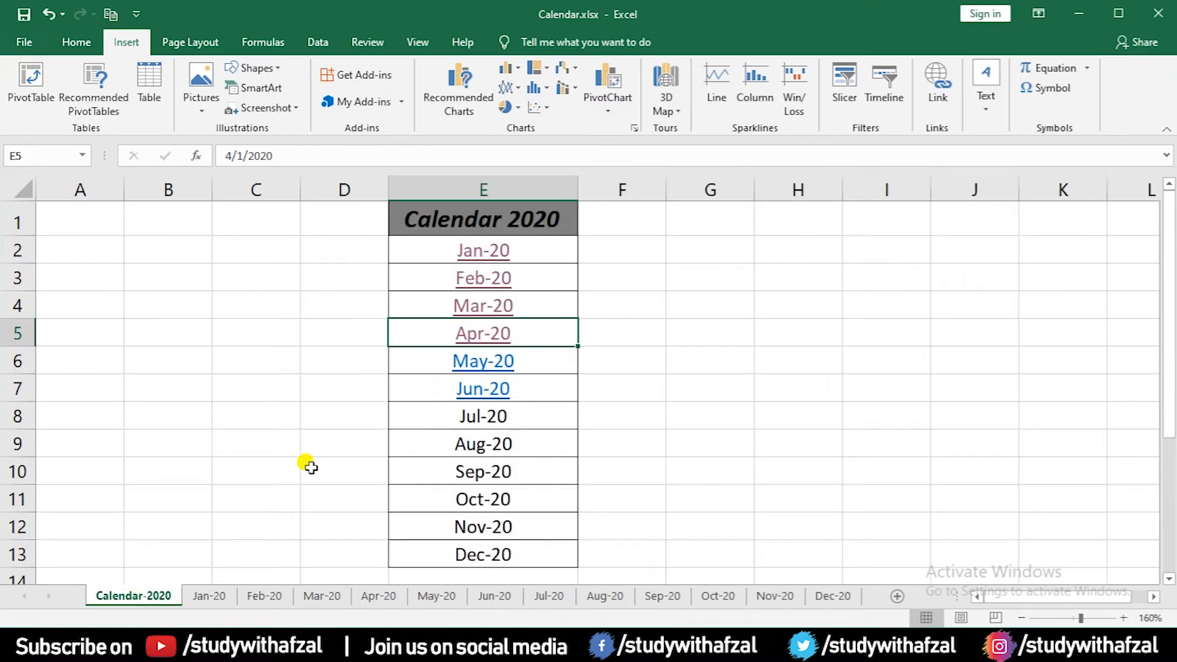
{"action": "left_click", "coordinate": [483, 365]}
{"action": "left_click", "coordinate": [142, 596]}
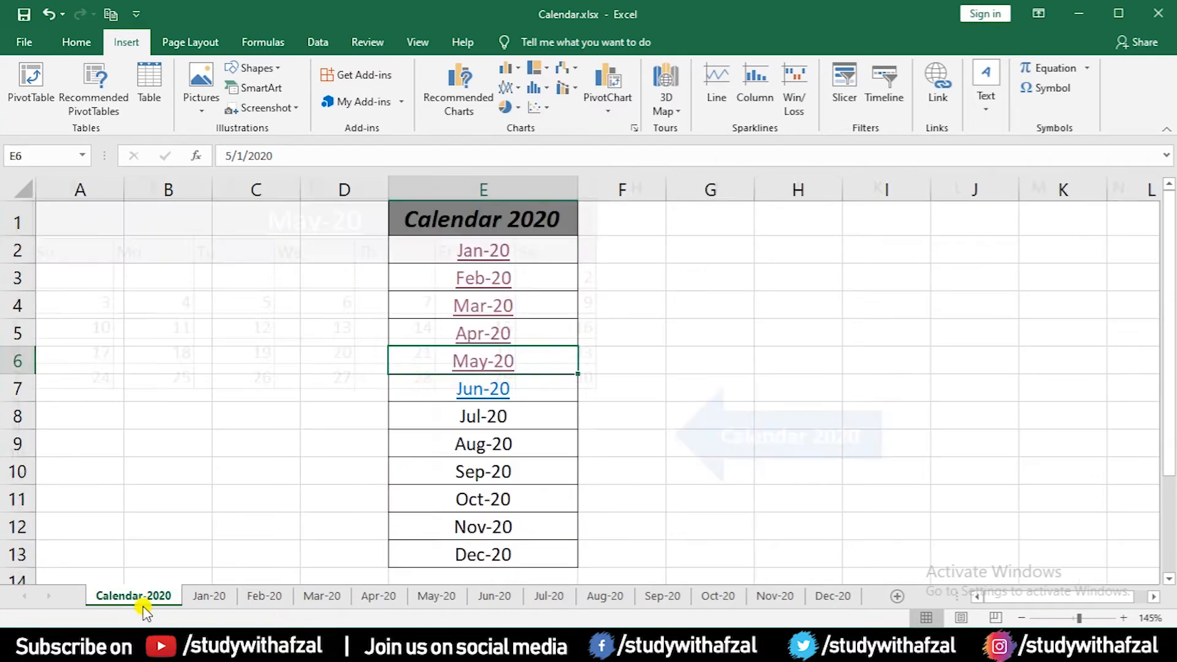
{"action": "left_click", "coordinate": [469, 390]}
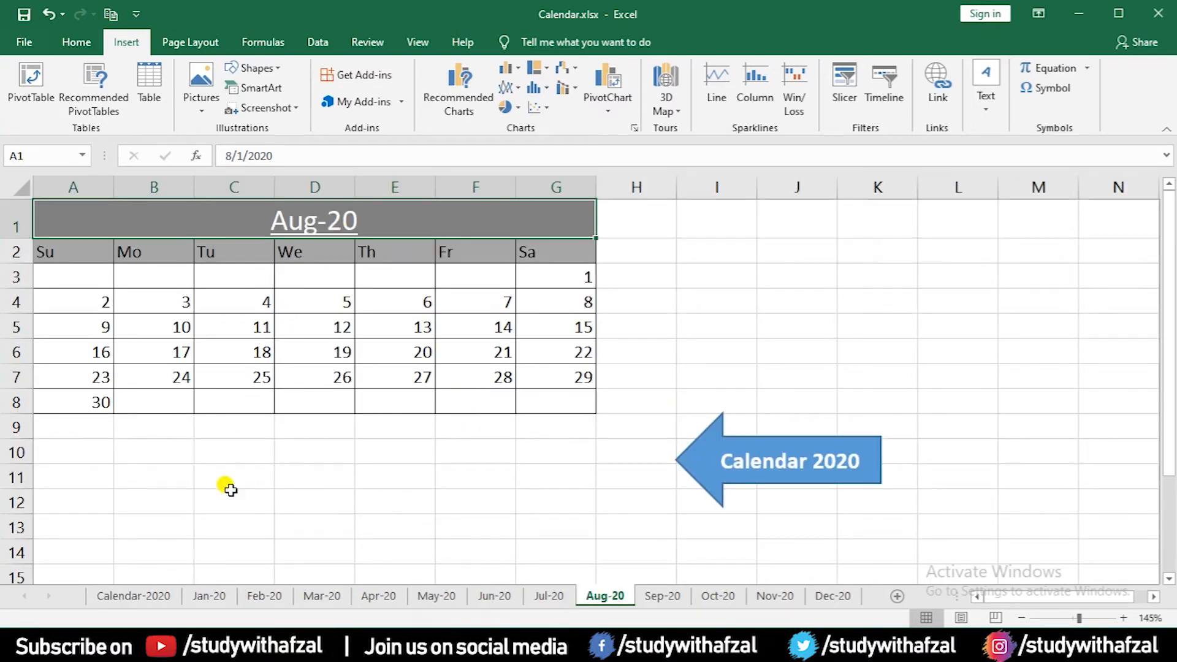
{"action": "left_click", "coordinate": [153, 596]}
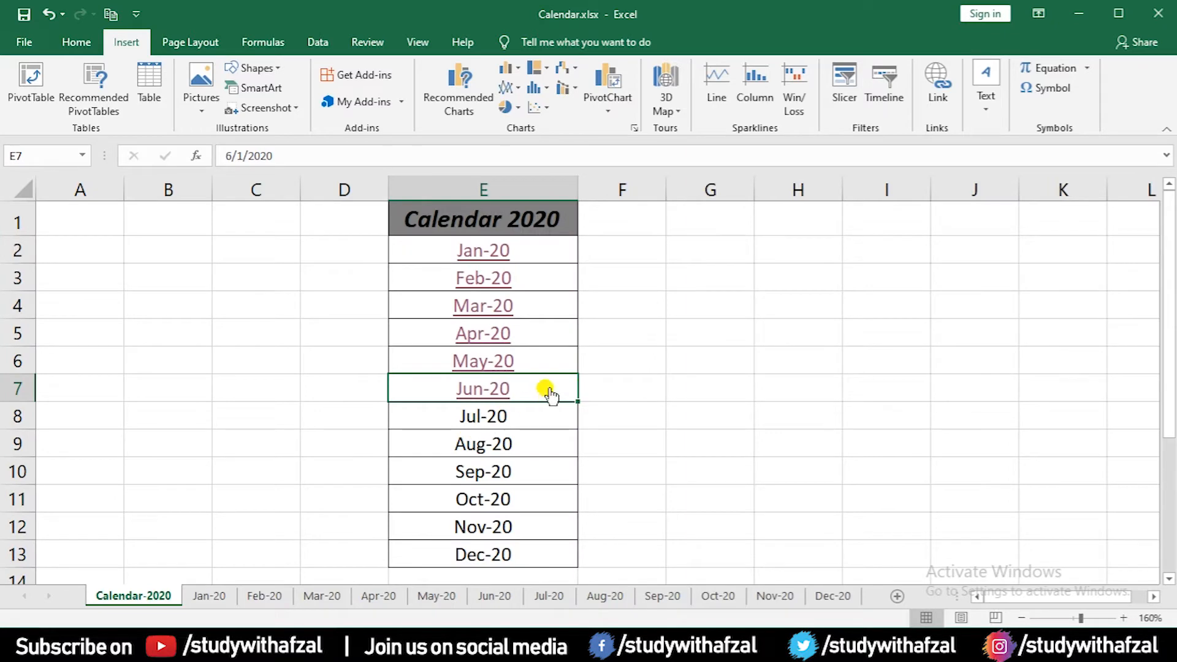
- Remove the hyperlink from the Jun-20 cell E7 and reselect the cell
{"action": "right_click", "coordinate": [550, 392]}
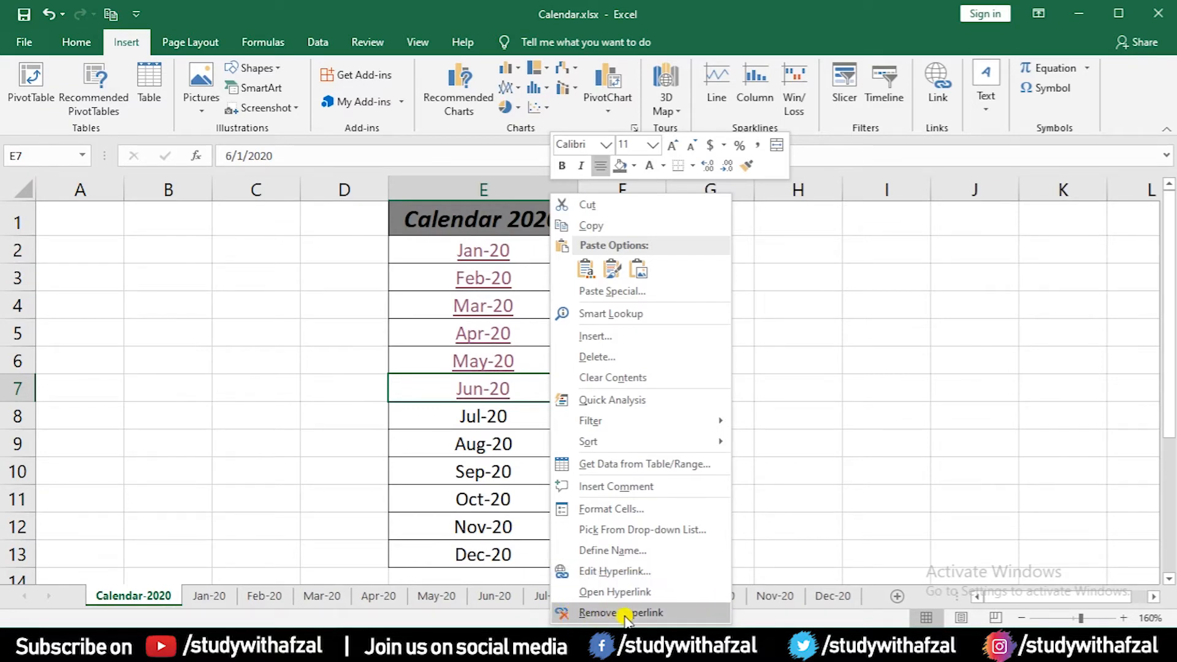
{"action": "left_click", "coordinate": [675, 615]}
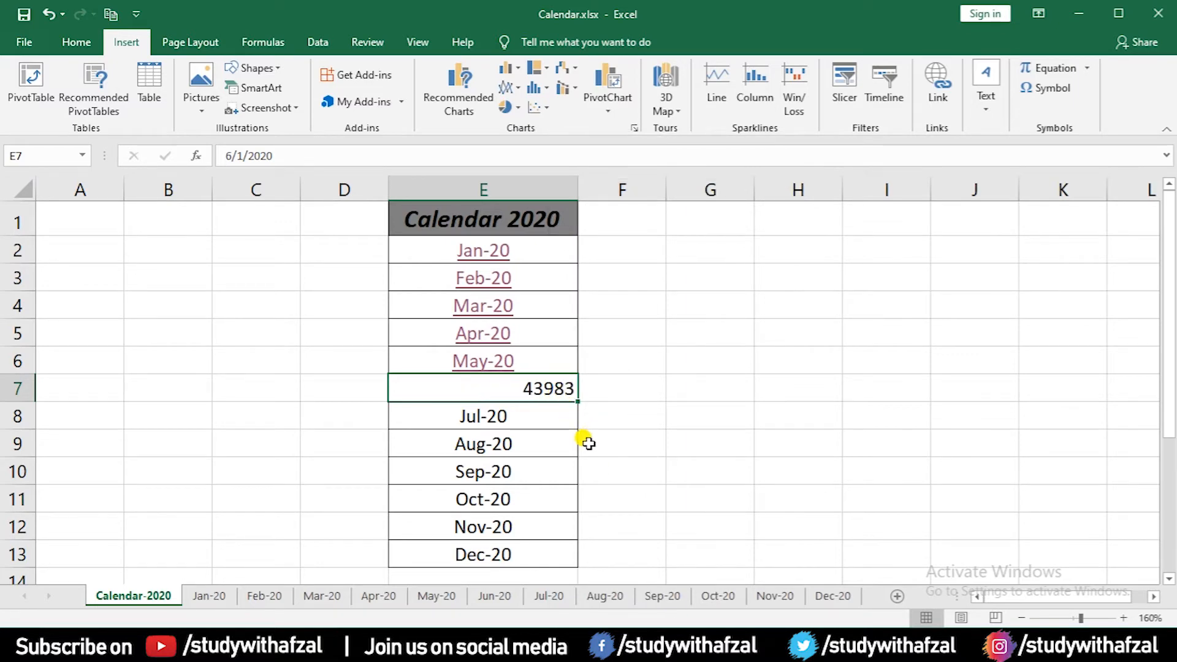
{"action": "left_click", "coordinate": [770, 391]}
{"action": "left_click", "coordinate": [520, 387]}
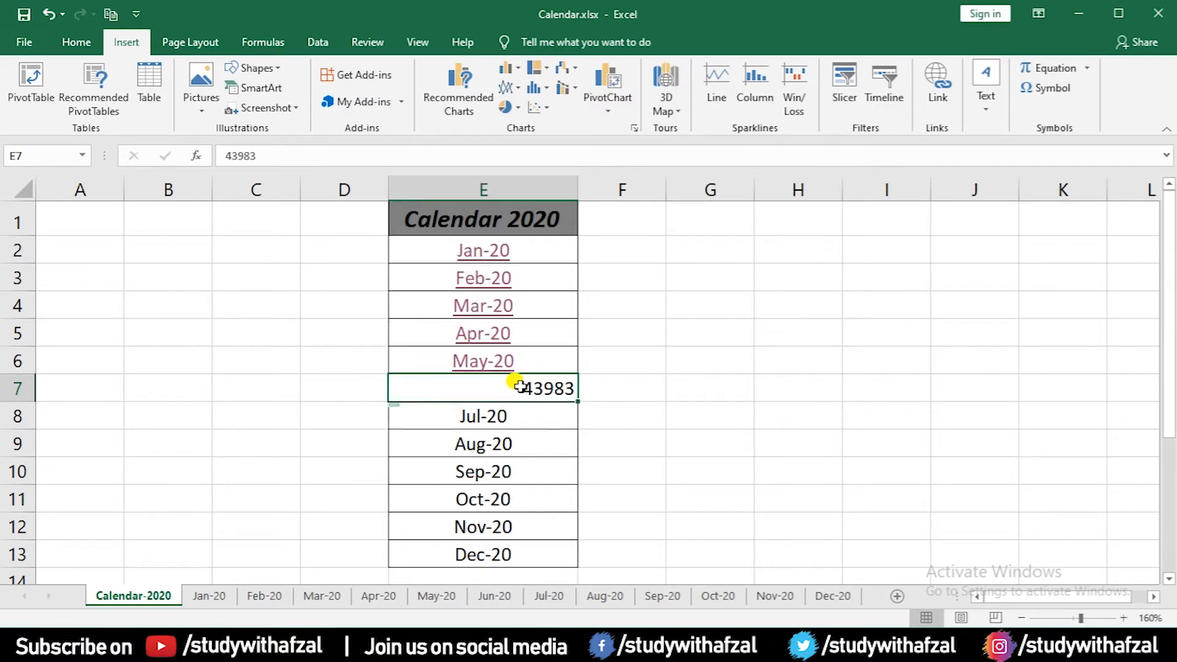
- Fill the May-20 cell E6 of the Calendar-2020 sheet down into E7 to restore the month with its link formatting
{"action": "left_click", "coordinate": [545, 367]}
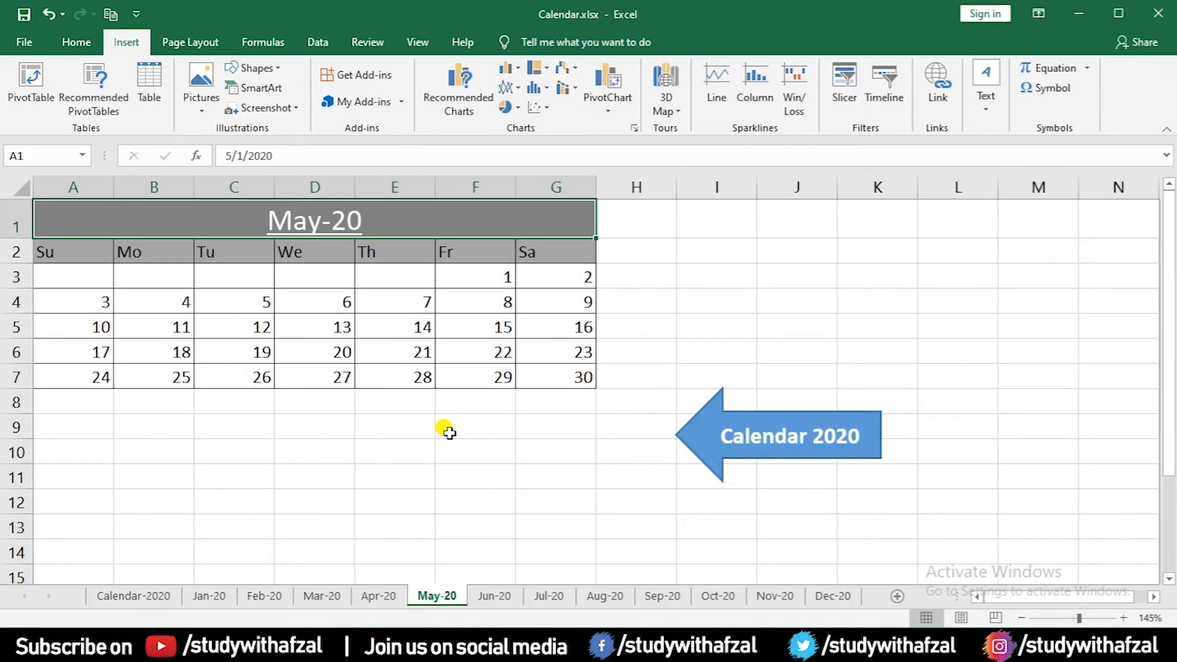
{"action": "left_click", "coordinate": [133, 595]}
{"action": "mouse_move", "coordinate": [577, 373]}
{"action": "left_mouse_down"}
{"action": "mouse_move", "coordinate": [574, 392]}
{"action": "mouse_move", "coordinate": [565, 386]}
{"action": "mouse_move", "coordinate": [574, 393]}
{"action": "left_mouse_up"}
{"action": "left_click", "coordinate": [646, 452]}
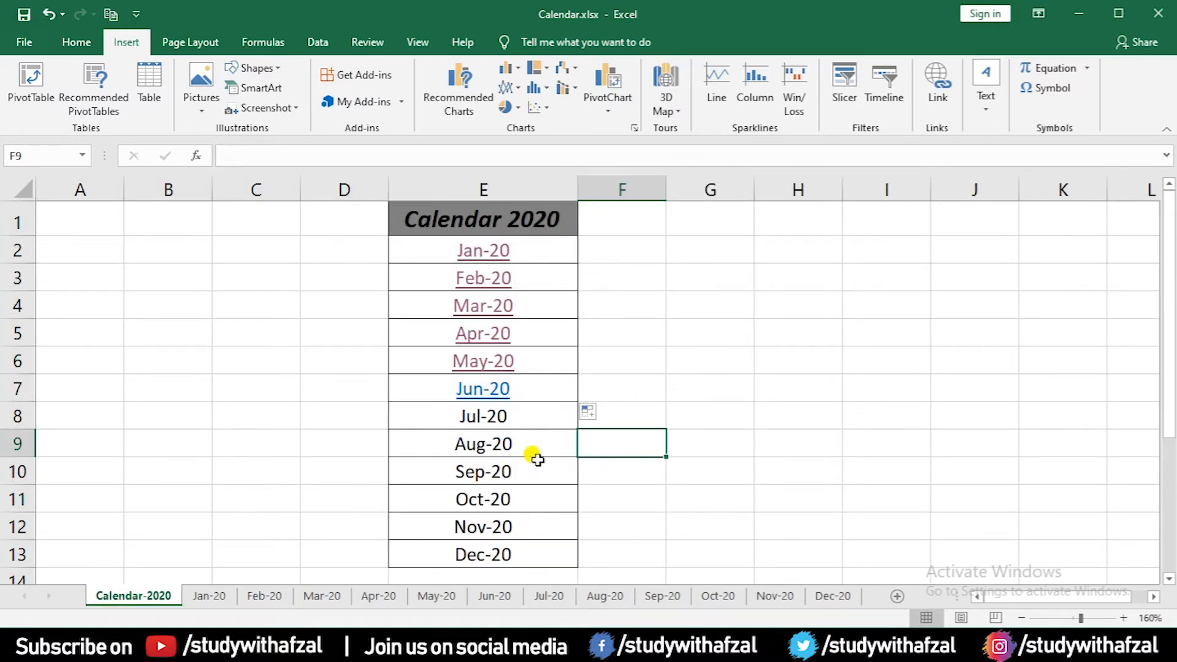
- Test the Jun-20 link in E7 and edit its hyperlink so it leads to cell A1 of the Jun-20 sheet
{"action": "left_click", "coordinate": [504, 399]}
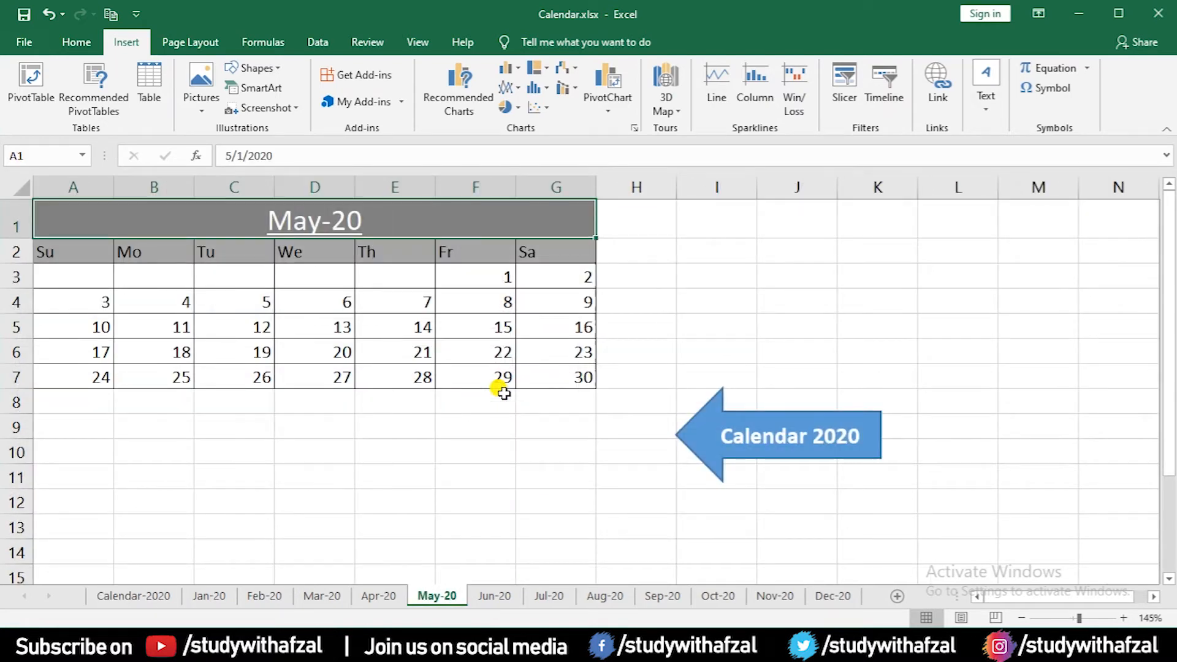
{"action": "left_click", "coordinate": [146, 598]}
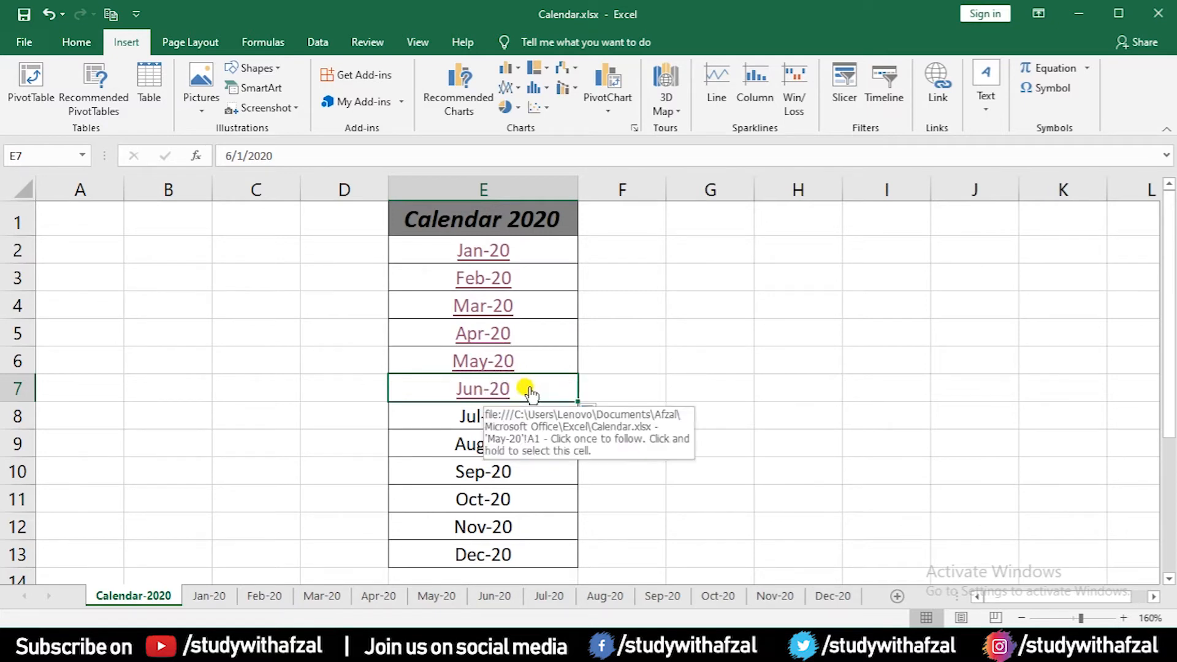
{"action": "right_click", "coordinate": [525, 388]}
{"action": "left_click", "coordinate": [575, 573]}
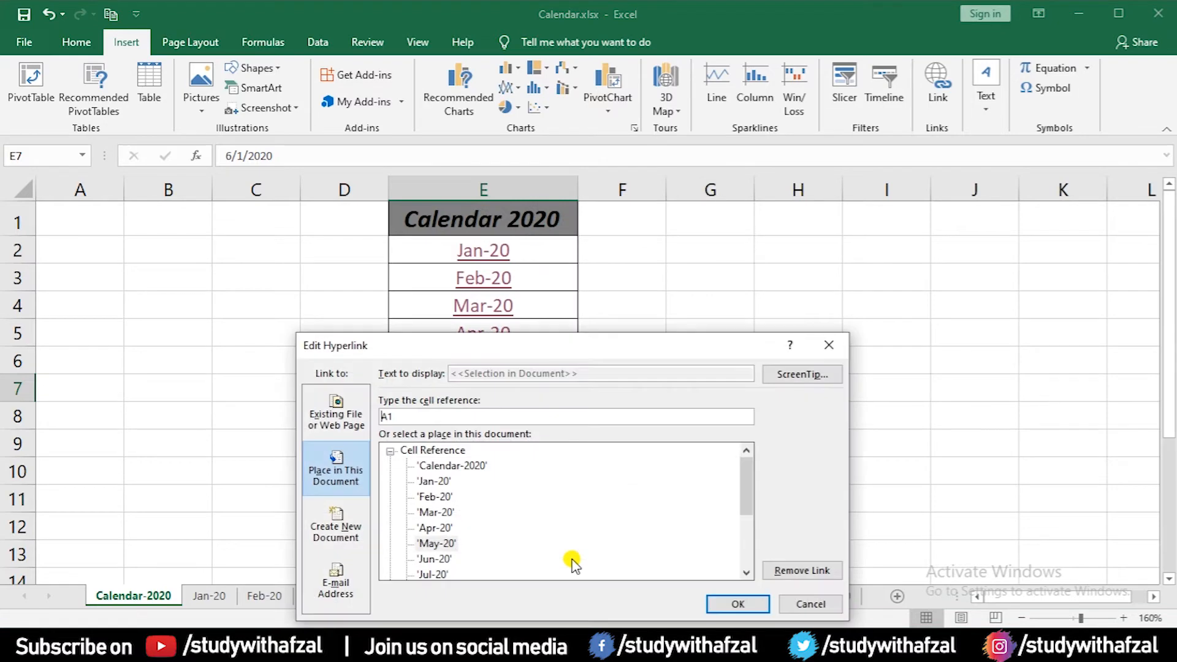
{"action": "left_click_drag", "start_coordinate": [488, 356], "coordinate": [775, 231]}
{"action": "double_click", "coordinate": [716, 435]}
- Follow the edited Jun-20 link to check its target and return to the Calendar-2020 sheet
{"action": "left_click", "coordinate": [486, 388]}
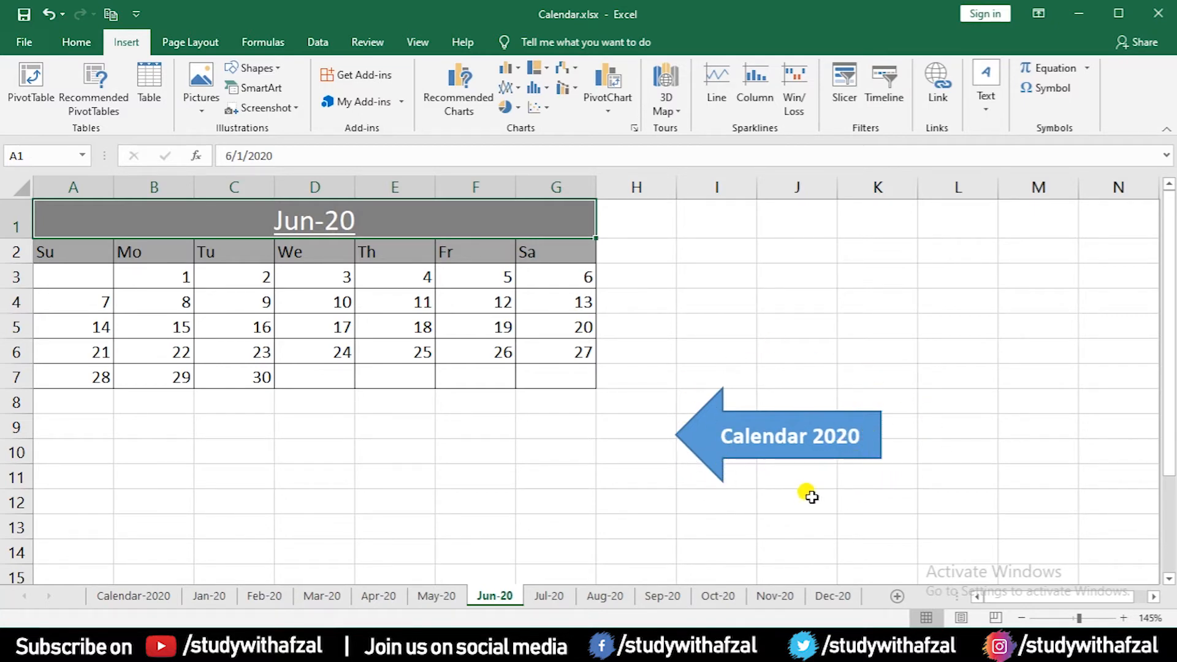
{"action": "left_click", "coordinate": [147, 578]}
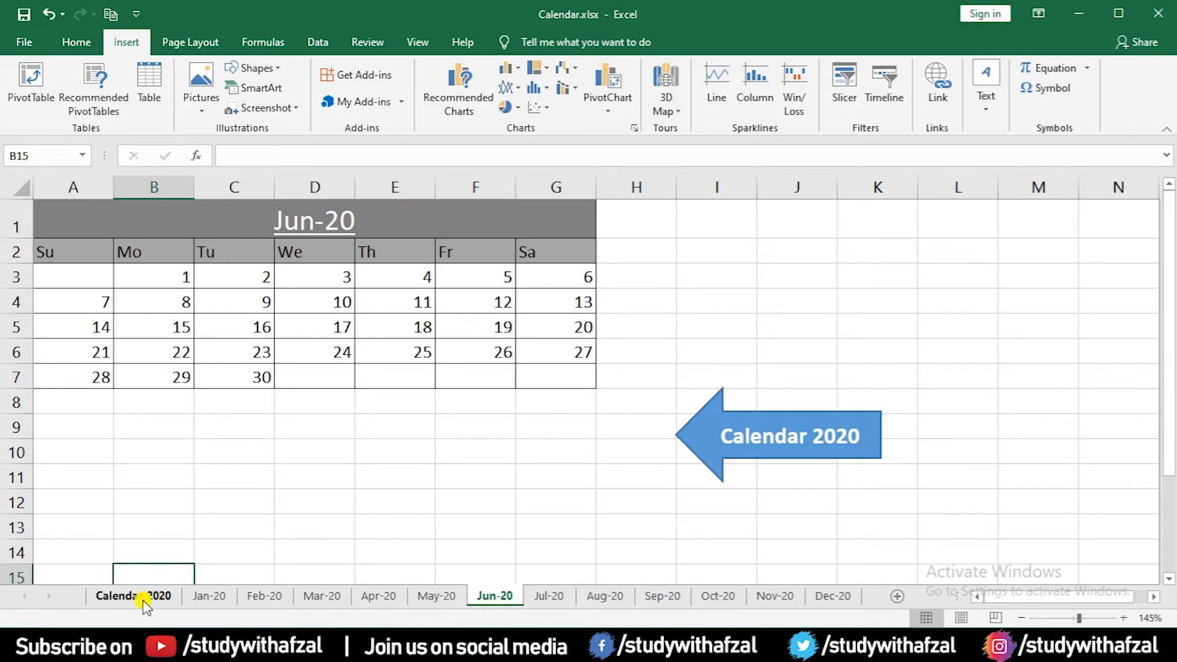
{"action": "left_click", "coordinate": [149, 595]}
- Link the Calendar 2020 arrow on the Apr-20 sheet to cell A1 of the Calendar-2020 sheet and follow it
{"action": "left_click", "coordinate": [468, 336]}
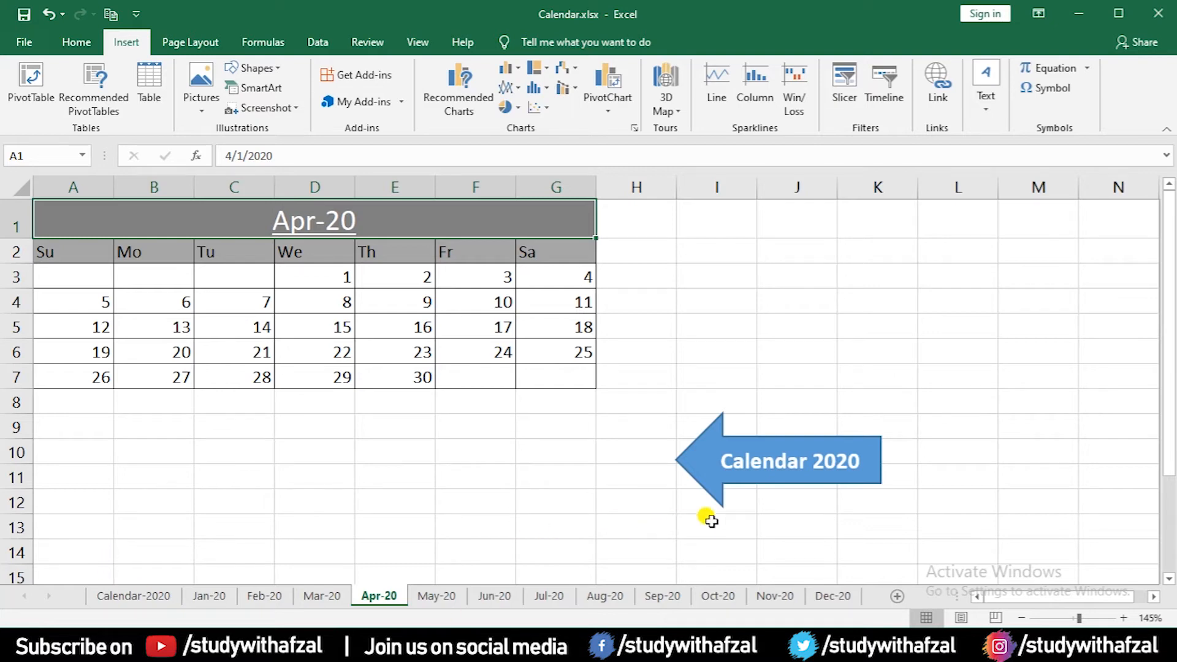
{"action": "left_click", "coordinate": [750, 481]}
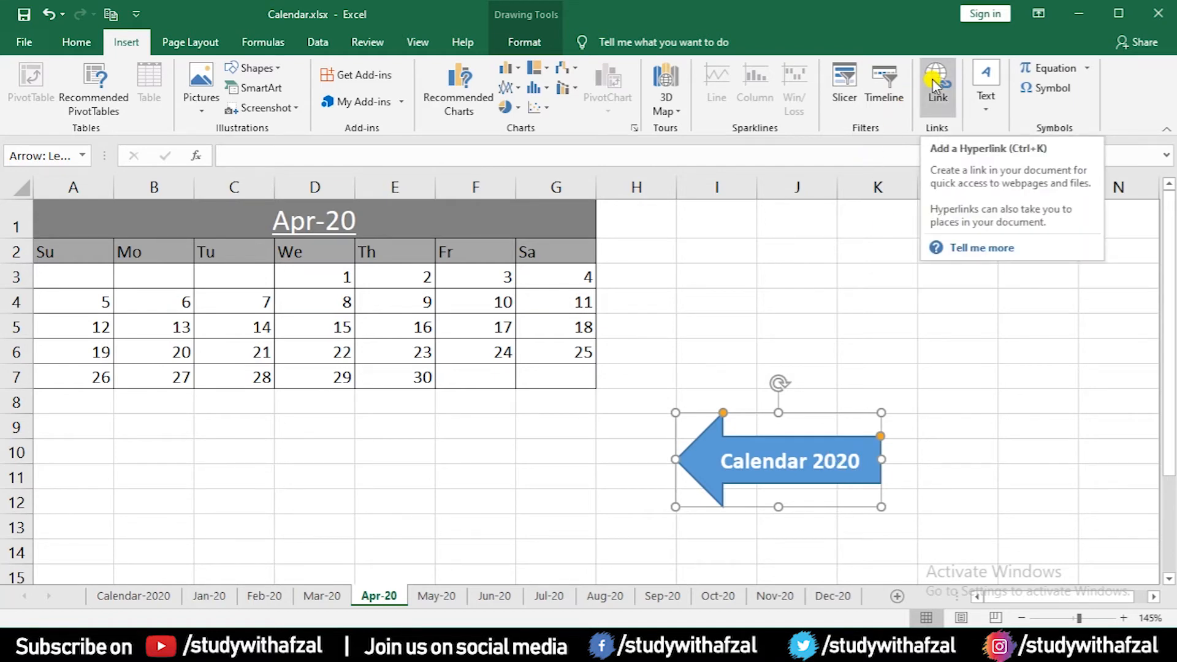
{"action": "right_click", "coordinate": [865, 465]}
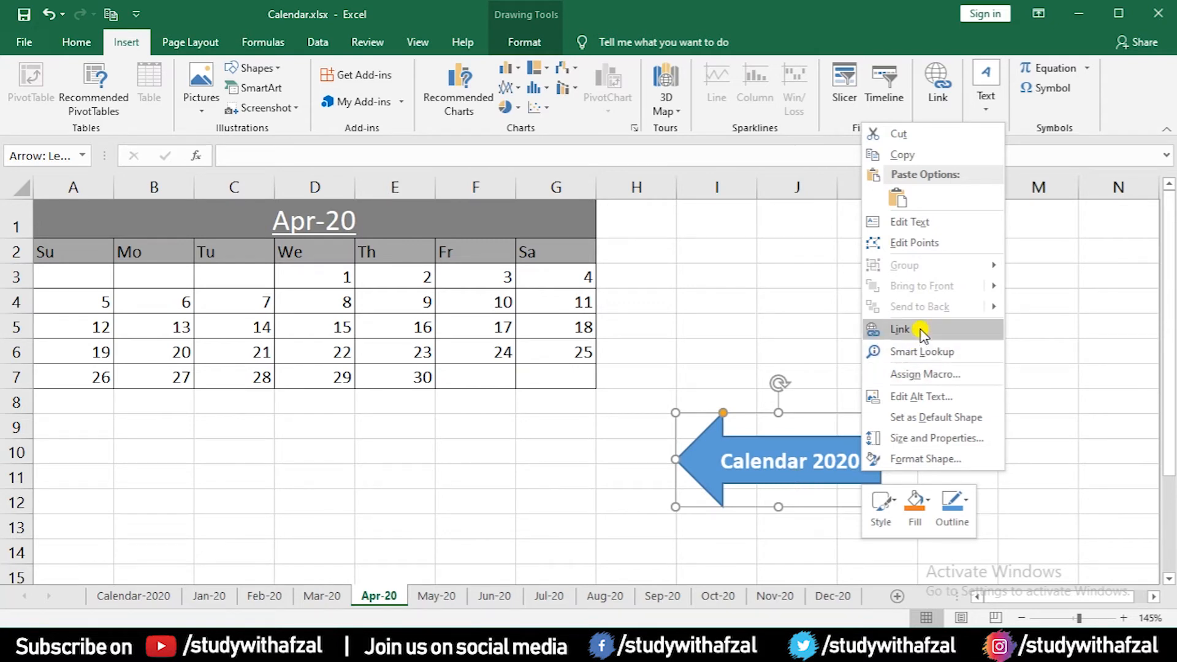
{"action": "left_click", "coordinate": [975, 330]}
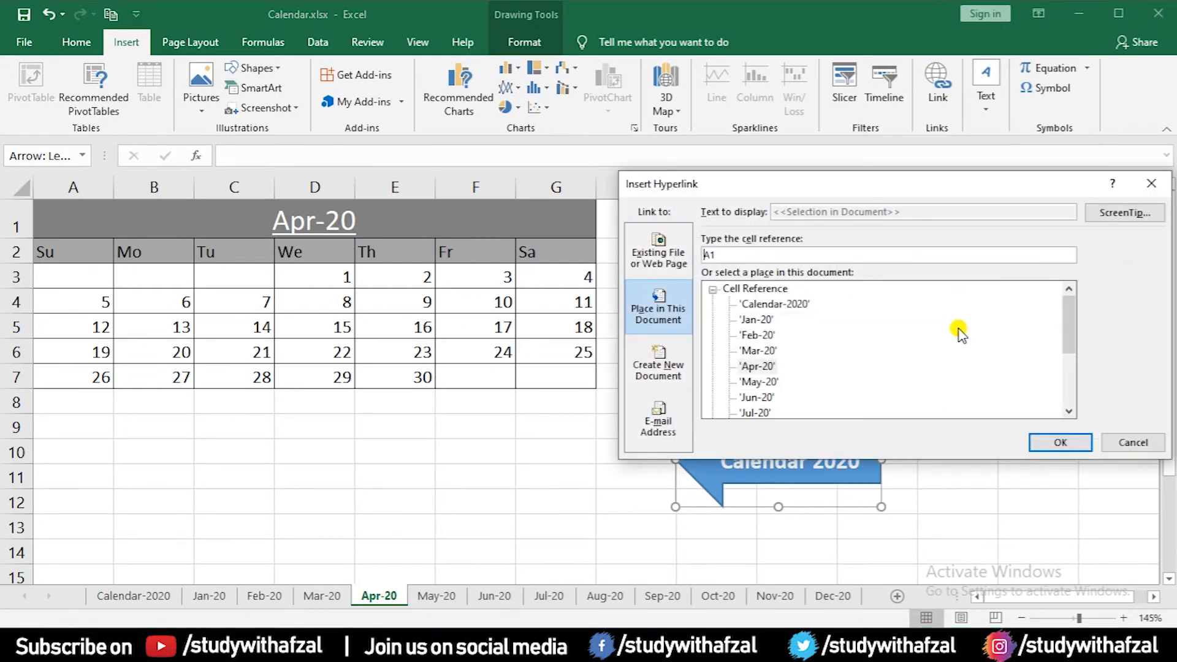
{"action": "left_click", "coordinate": [771, 304]}
{"action": "left_click", "coordinate": [1052, 439]}
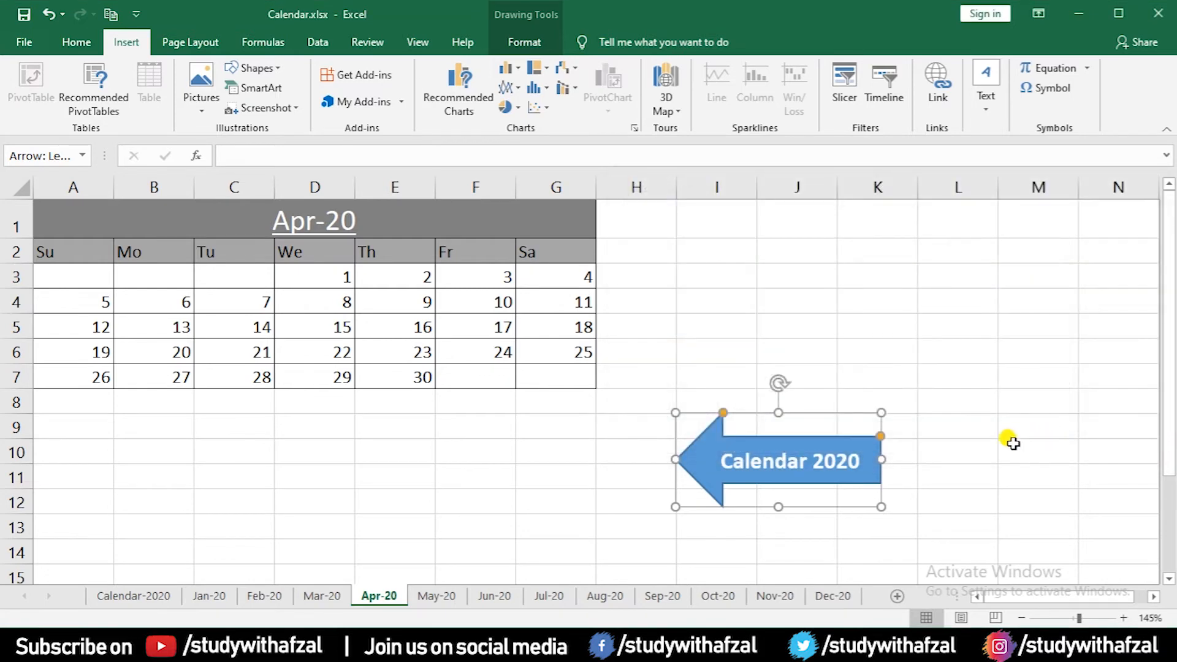
{"action": "left_click", "coordinate": [1020, 440]}
{"action": "left_click", "coordinate": [822, 457]}
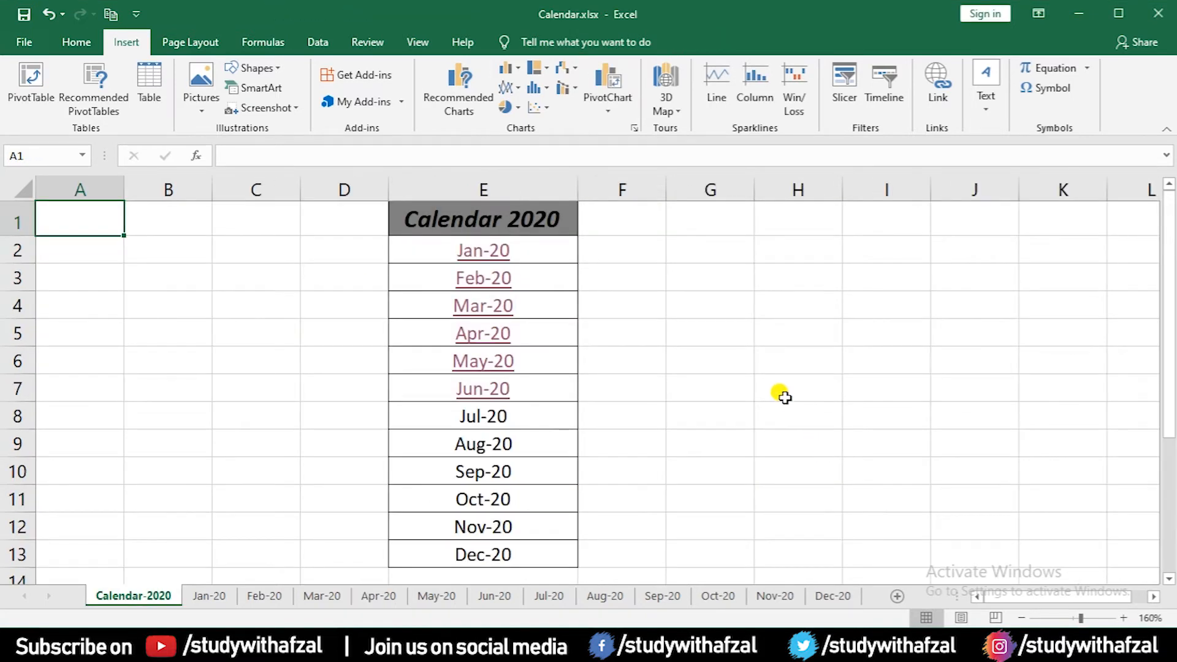
- Link the Calendar 2020 arrow on the Jan-20 sheet to cell A1 of the Calendar-2020 sheet and test it
{"action": "left_click", "coordinate": [476, 252]}
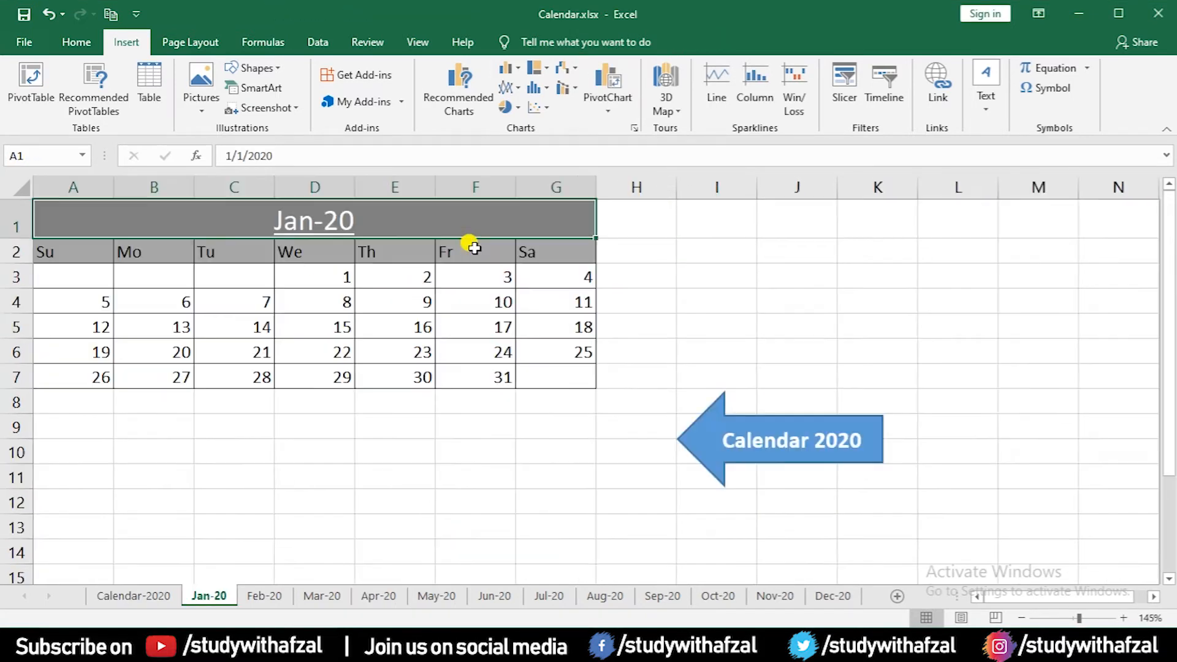
{"action": "left_click", "coordinate": [791, 459]}
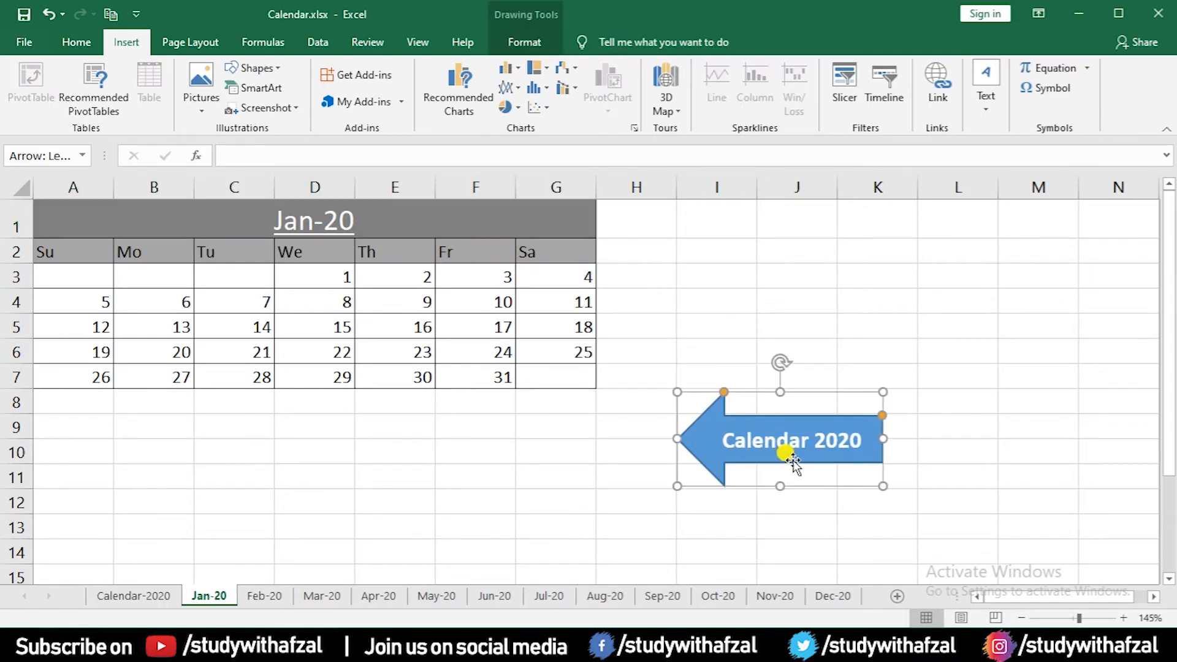
{"action": "right_click", "coordinate": [792, 461]}
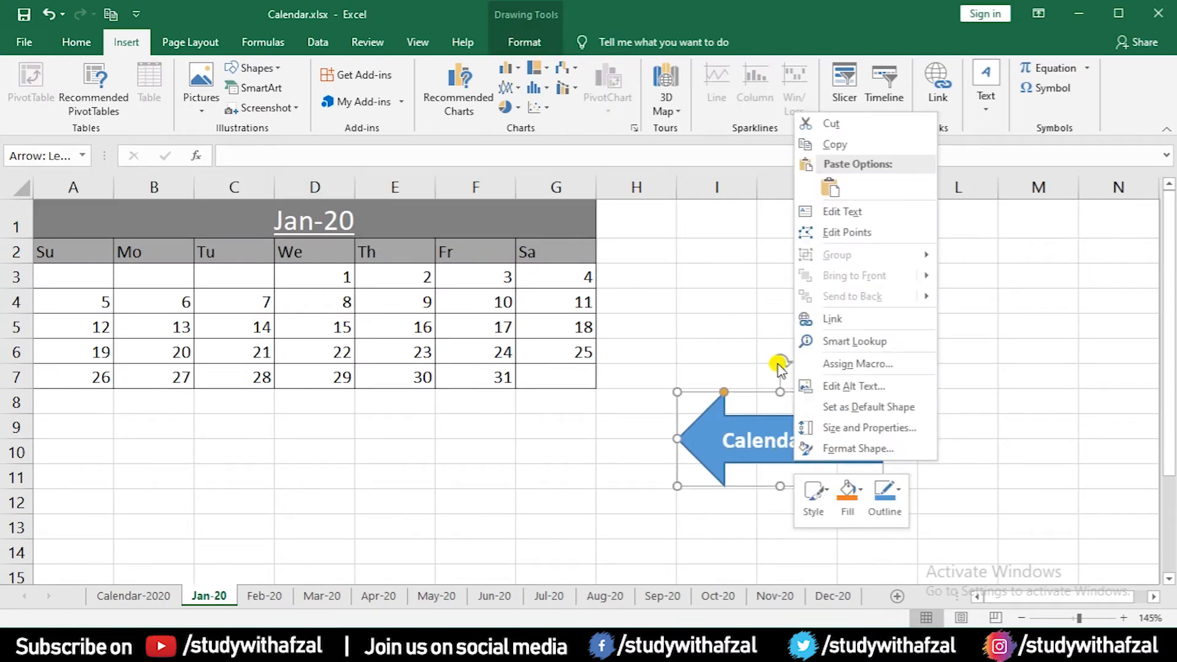
{"action": "left_click", "coordinate": [861, 331]}
{"action": "double_click", "coordinate": [730, 303]}
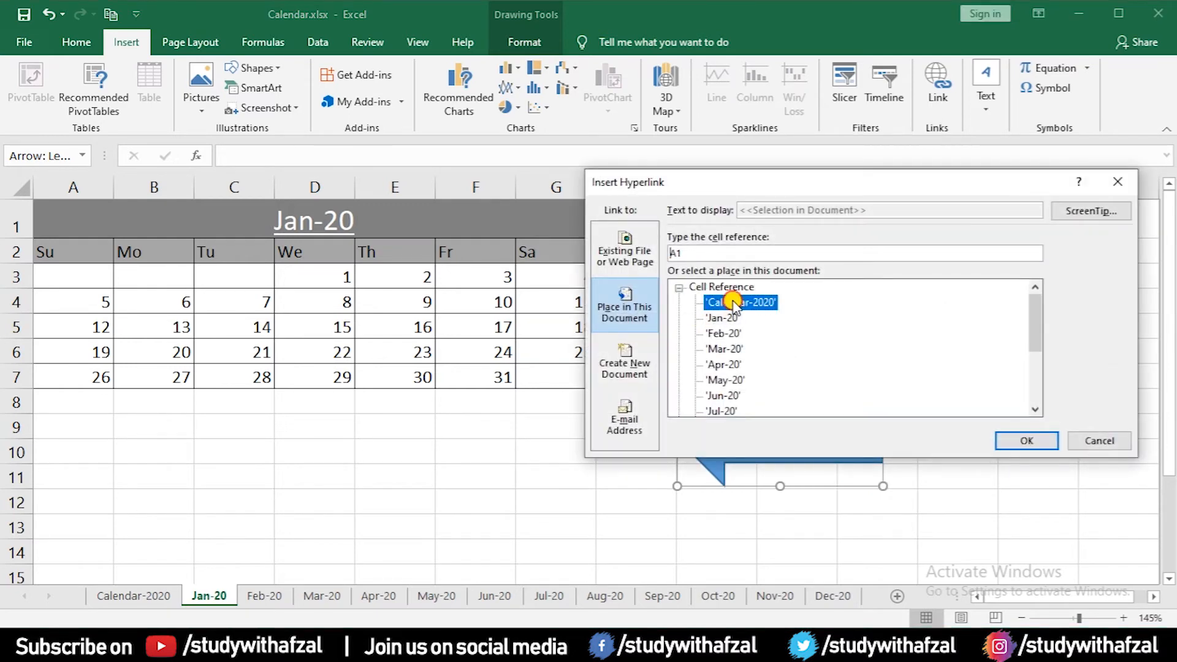
{"action": "left_click", "coordinate": [763, 518]}
{"action": "left_click", "coordinate": [786, 429]}
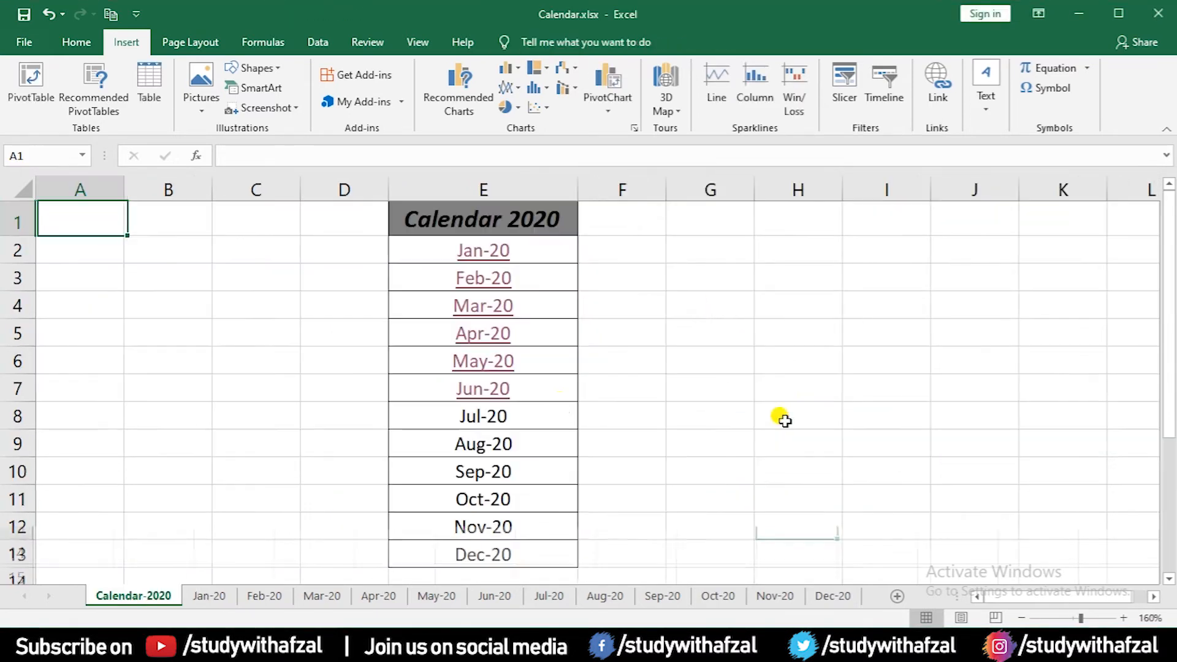
- Follow the Feb-20 link from the calendar list and insert a new blank worksheet beside the Feb-20 sheet
{"action": "left_click", "coordinate": [484, 277]}
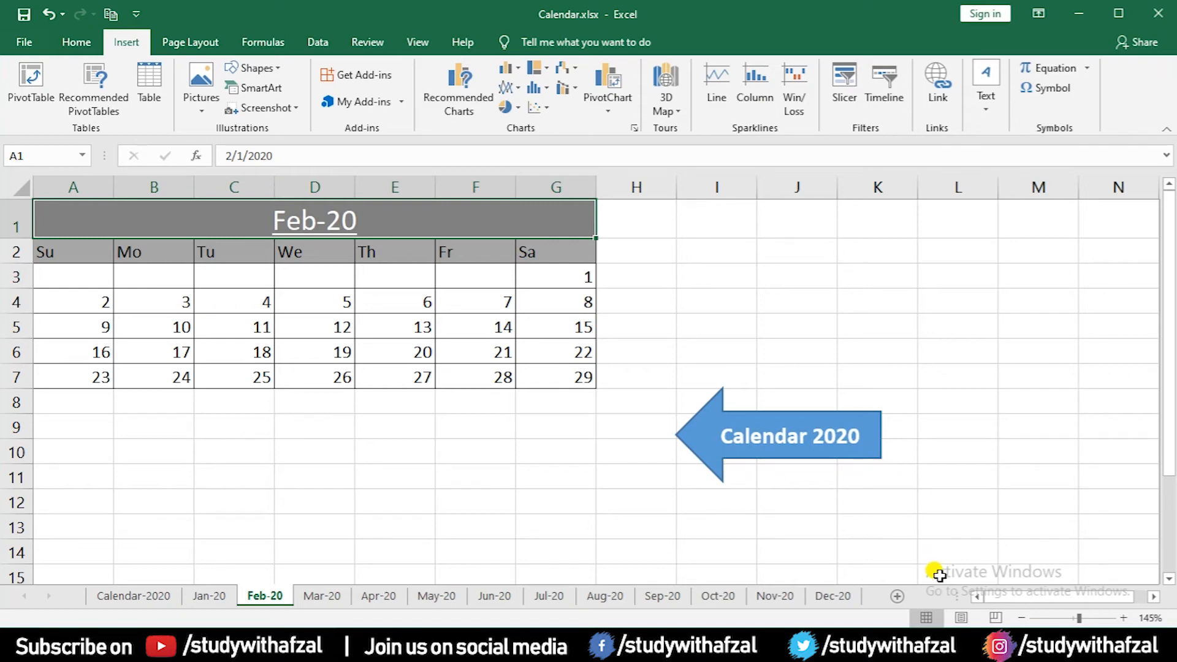
{"action": "left_click", "coordinate": [898, 596]}
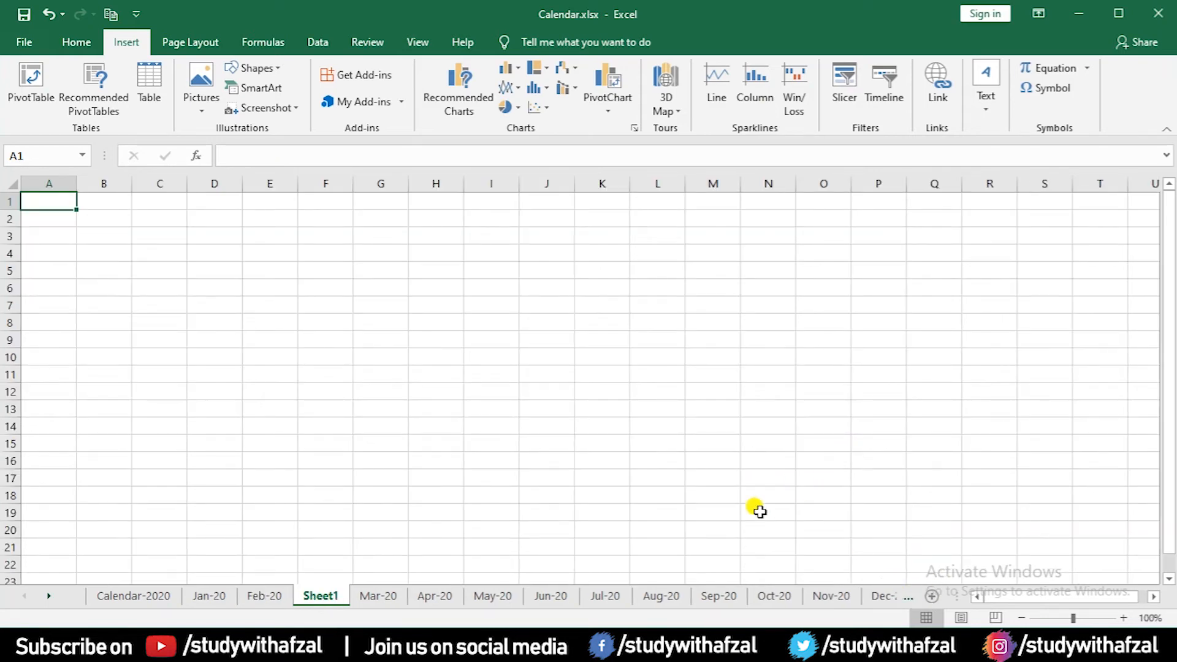
{"action": "scroll", "coordinate": [759, 512], "scroll_direction": "up", "scroll_amount": 5}
{"action": "scroll", "coordinate": [759, 512], "scroll_direction": "up", "scroll_amount": 4}
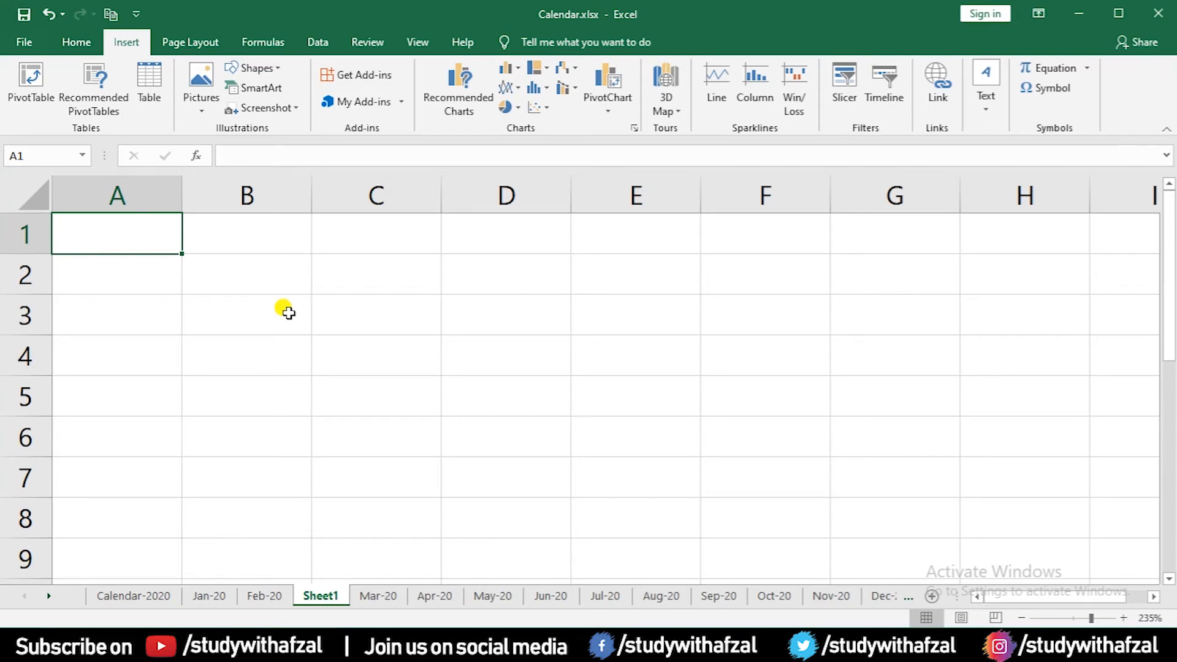
- Enter the heading Assignments in cell A1 of the new sheet
{"action": "type", "text": "Ass"}
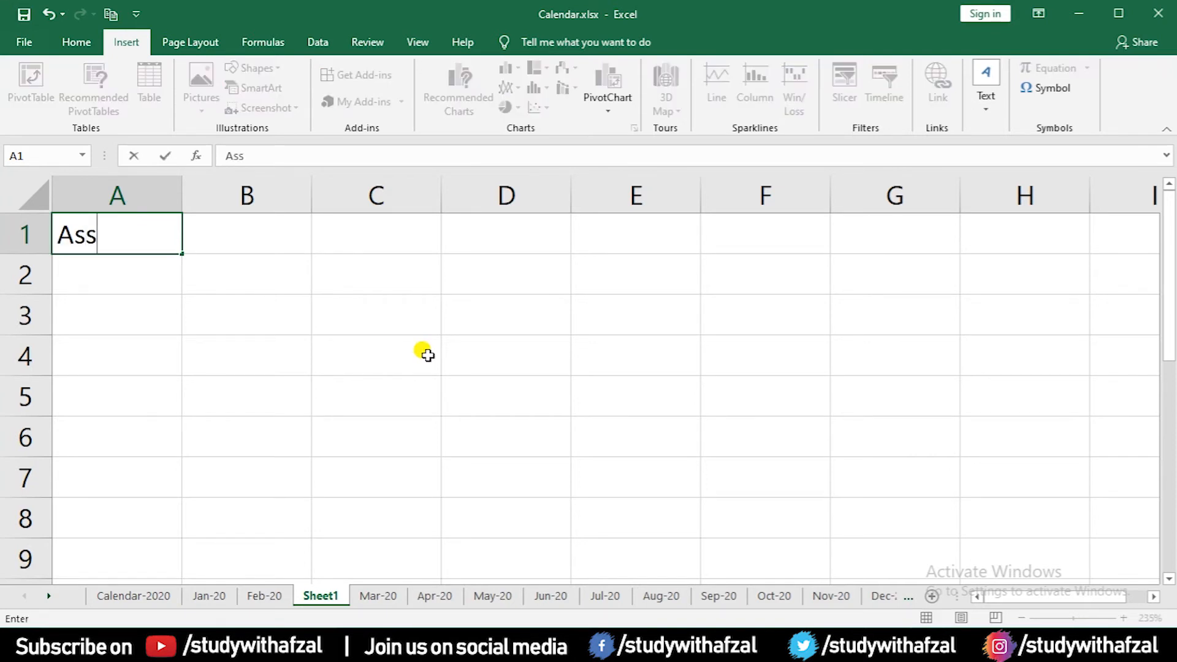
{"action": "type", "text": "ignme"}
{"action": "key", "text": "BackSpace"}
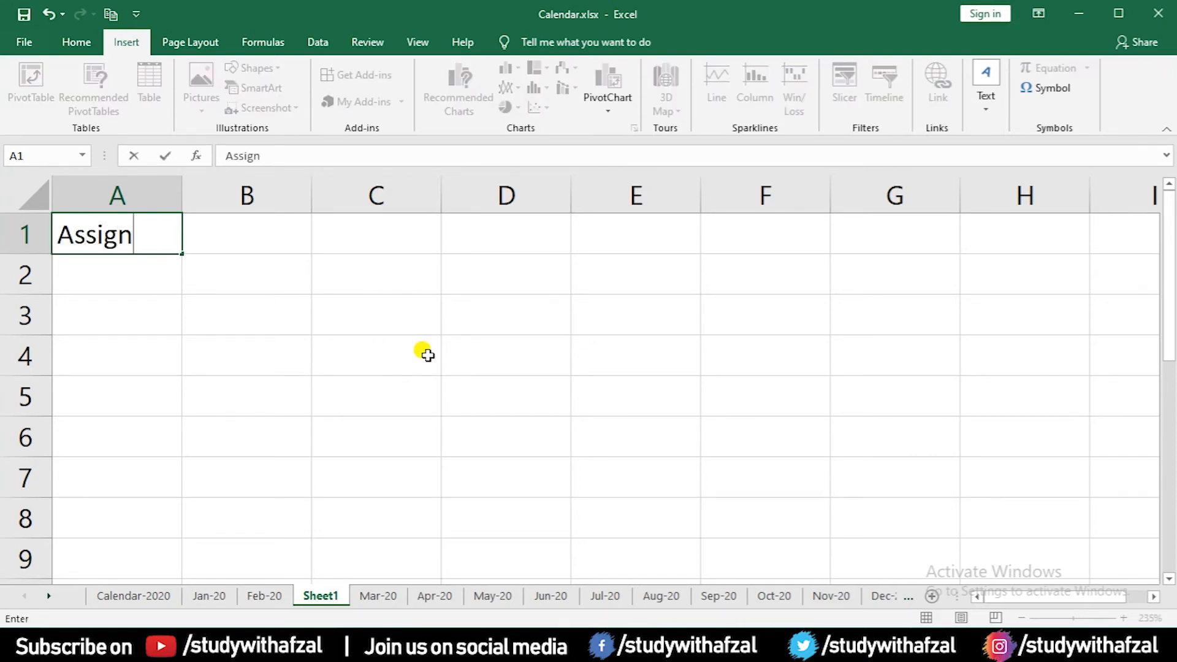
{"action": "type", "text": "ments"}
{"action": "key", "text": "Return"}
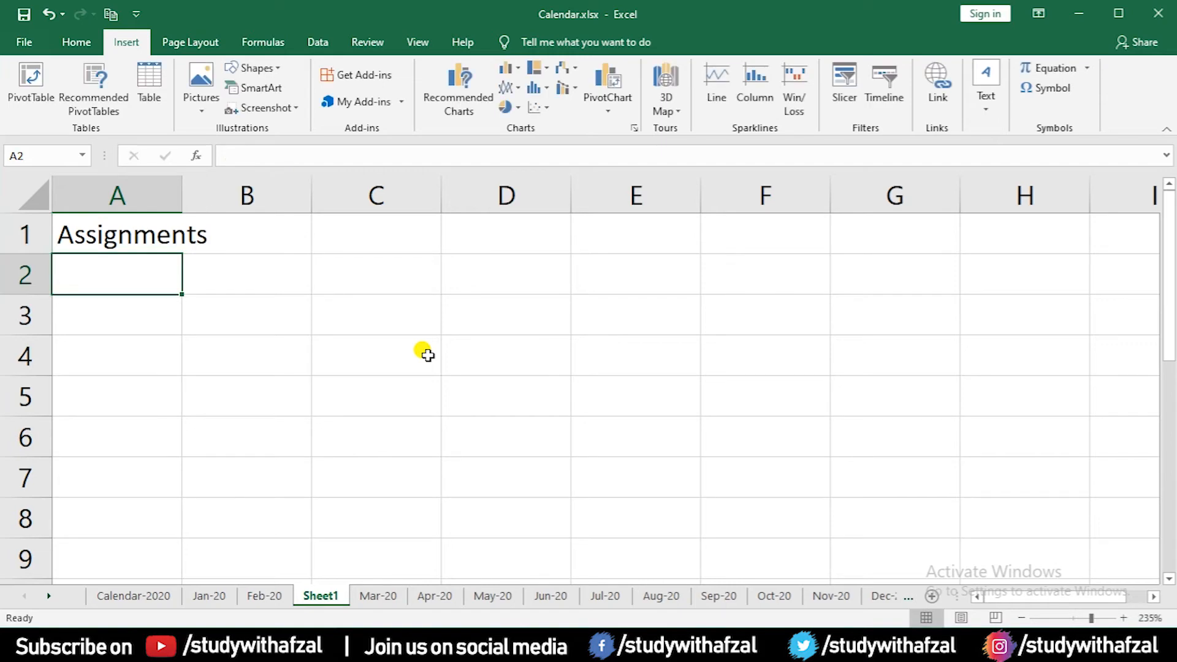
- Enter Attandance Sheet in cell A3 and Pents Record in cell A4, leaving row 2 empty
{"action": "key", "text": "Down"}
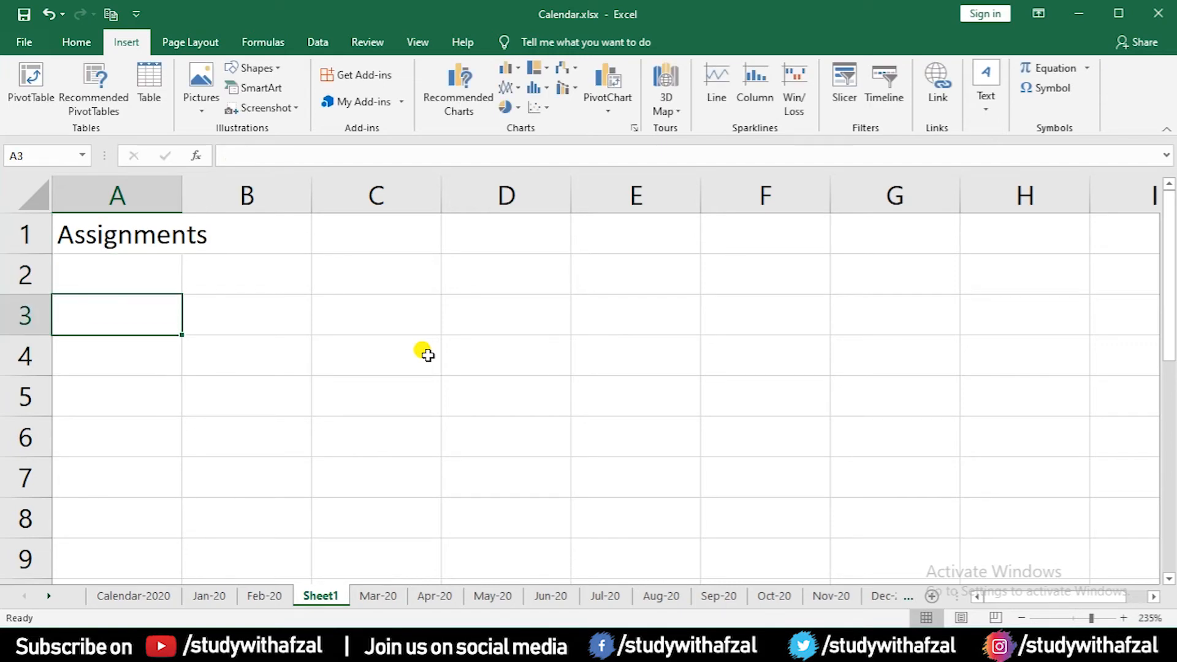
{"action": "type", "text": "Attanden"}
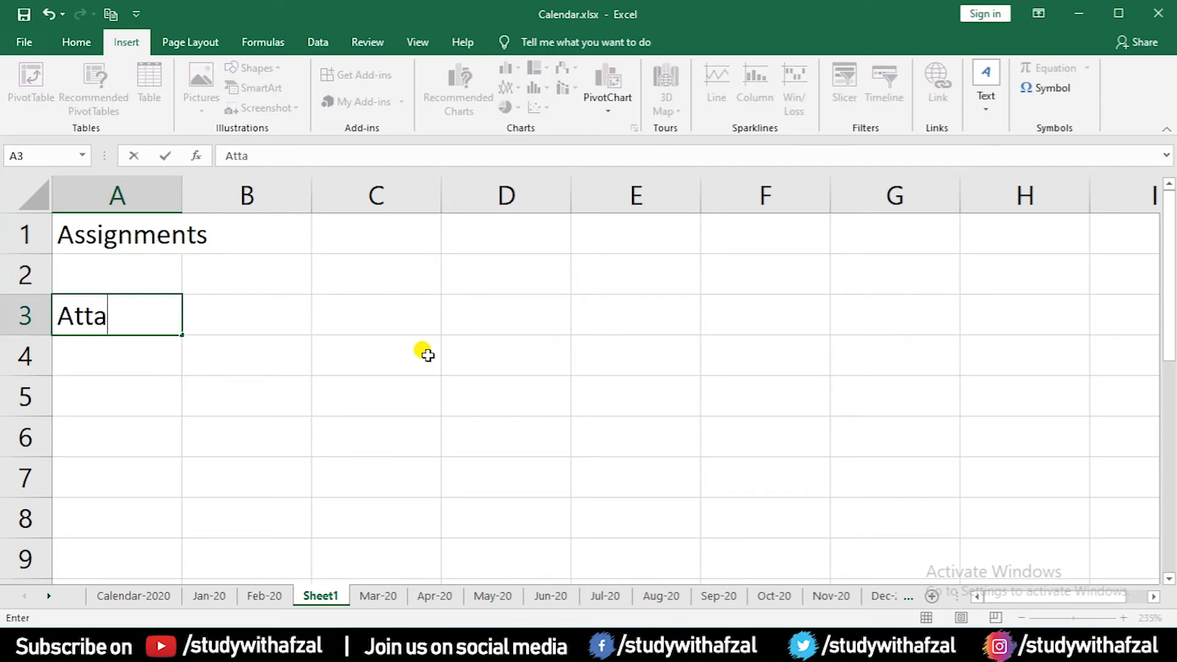
{"action": "key", "text": "BackSpace"}
{"action": "key", "text": "BackSpace"}
{"action": "type", "text": "an"}
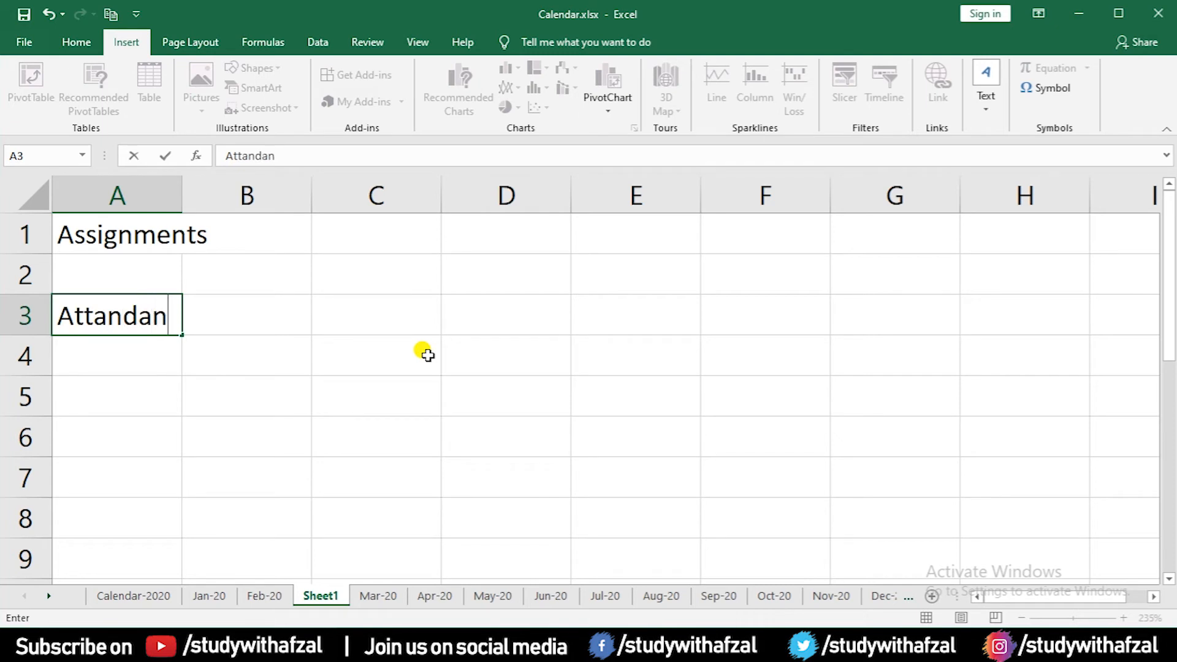
{"action": "type", "text": "ce Sheet"}
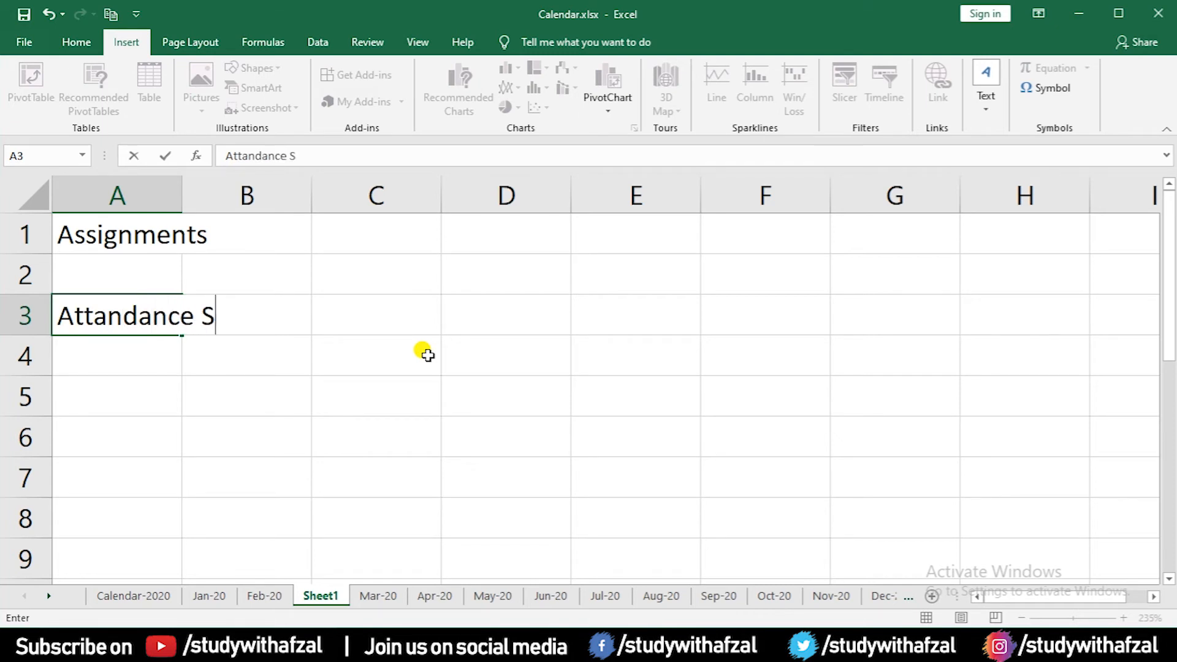
{"action": "key", "text": "Return"}
{"action": "type", "text": "P"}
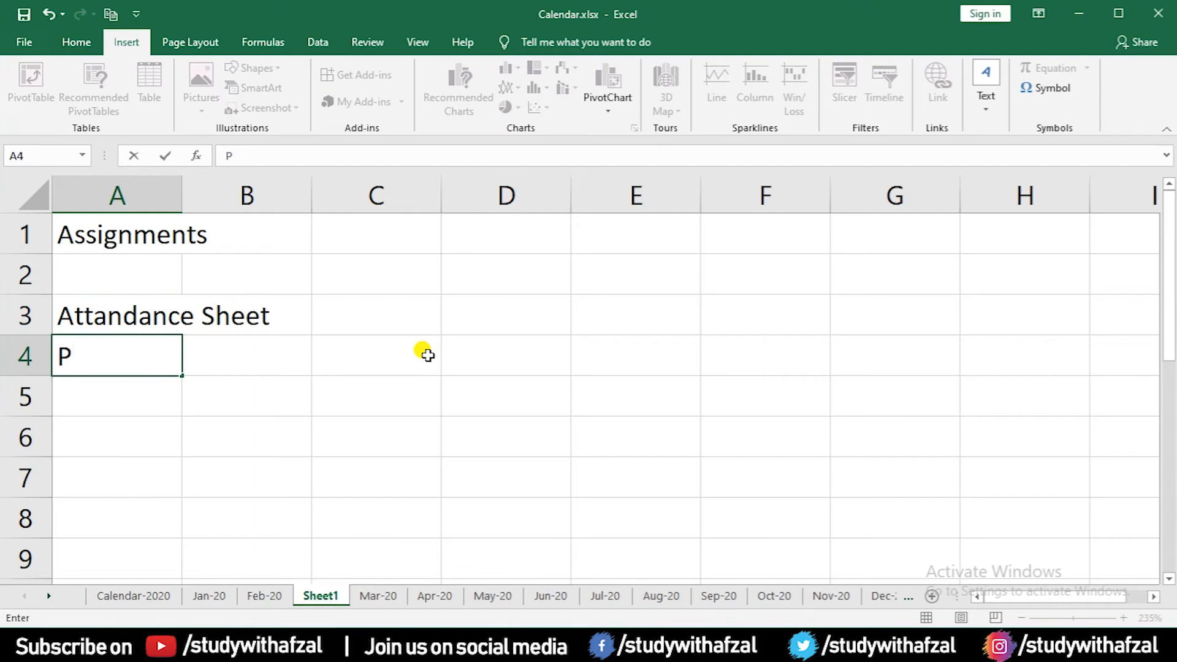
{"action": "type", "text": "ents Record"}
{"action": "key", "text": "Return"}
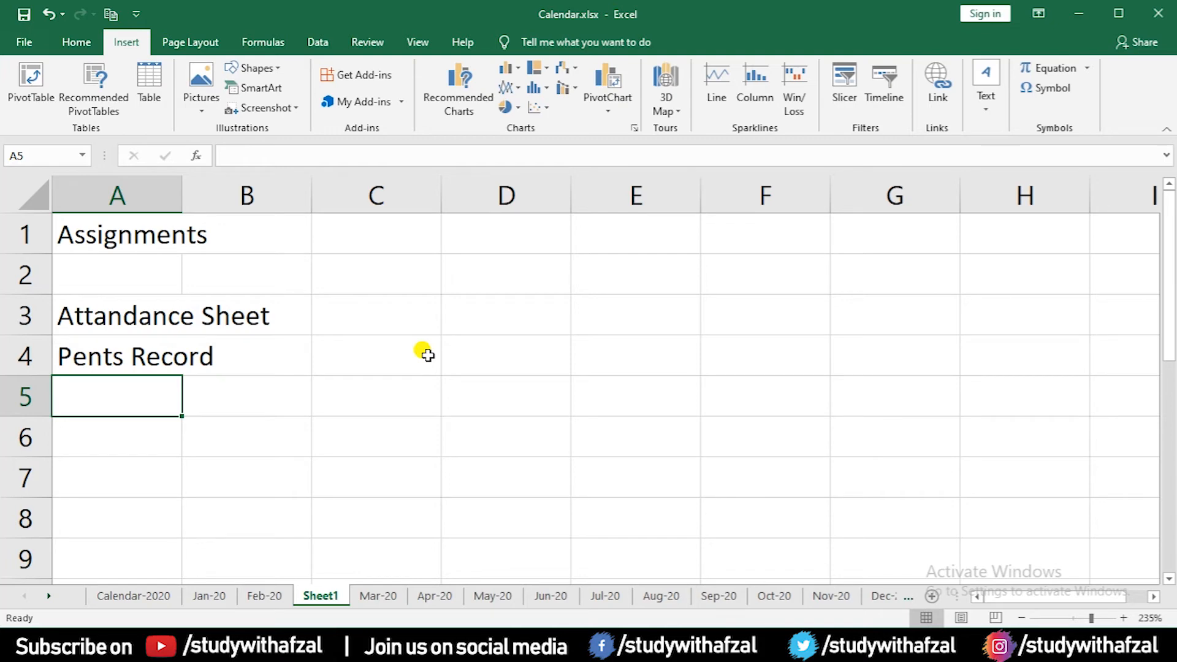
- Widen column A to slightly more than its longest entry and select cell A5
{"action": "double_click", "coordinate": [182, 192]}
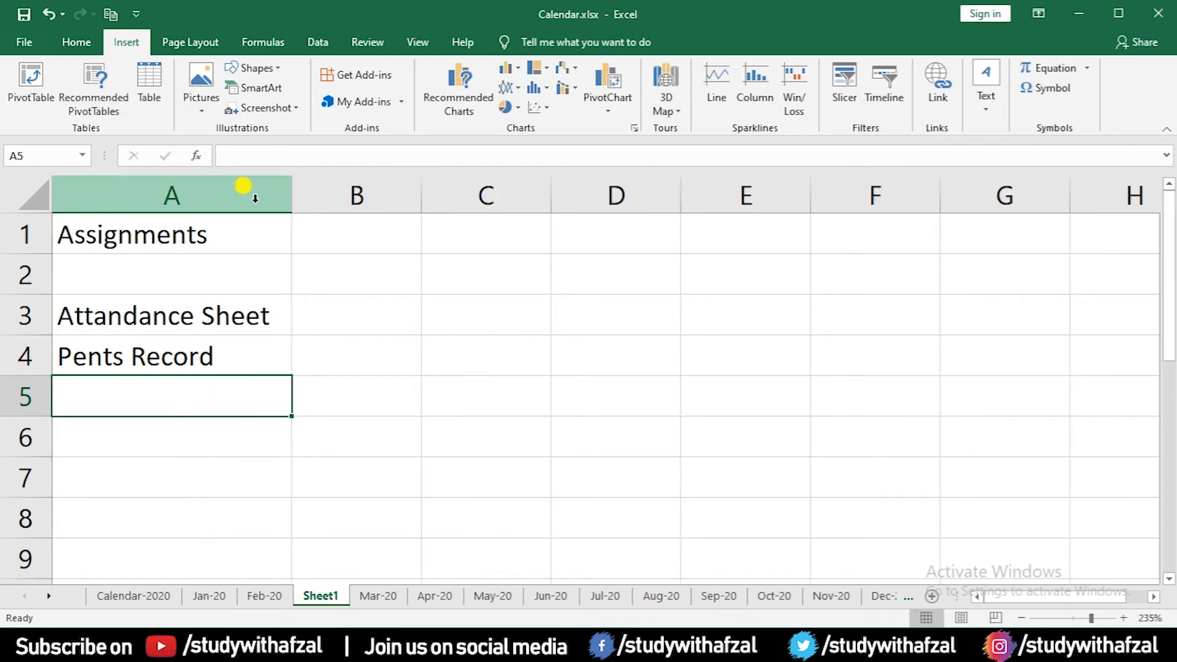
{"action": "left_click", "coordinate": [300, 193]}
{"action": "left_click_drag", "start_coordinate": [295, 189], "coordinate": [344, 192]}
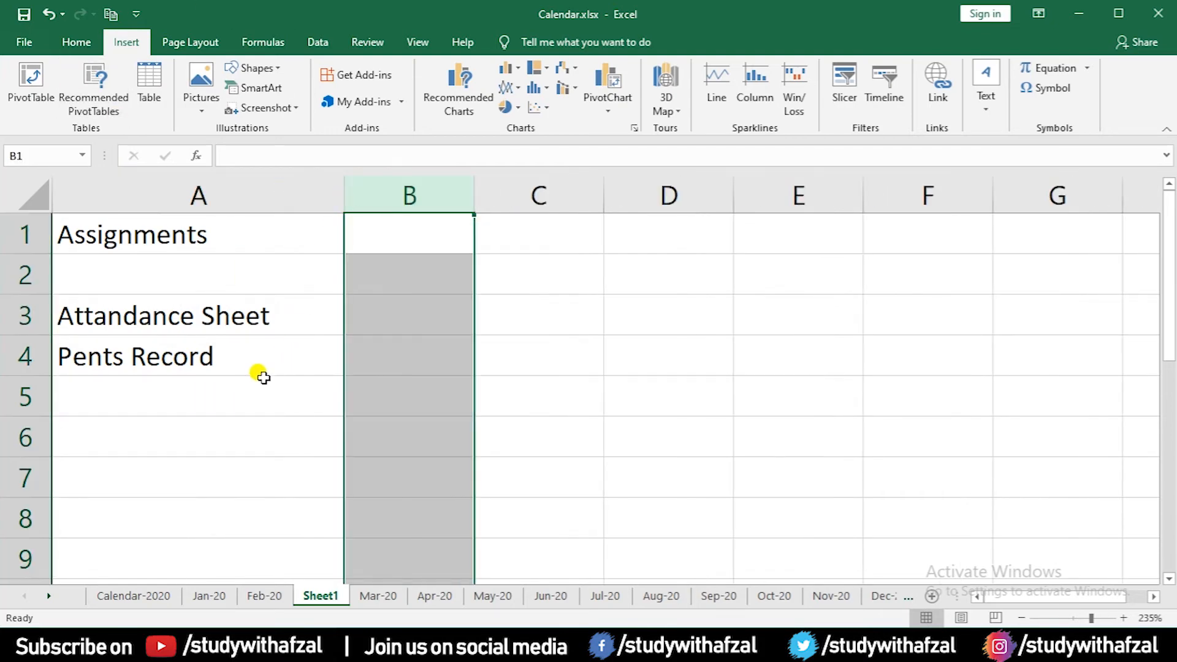
{"action": "left_click", "coordinate": [245, 393]}
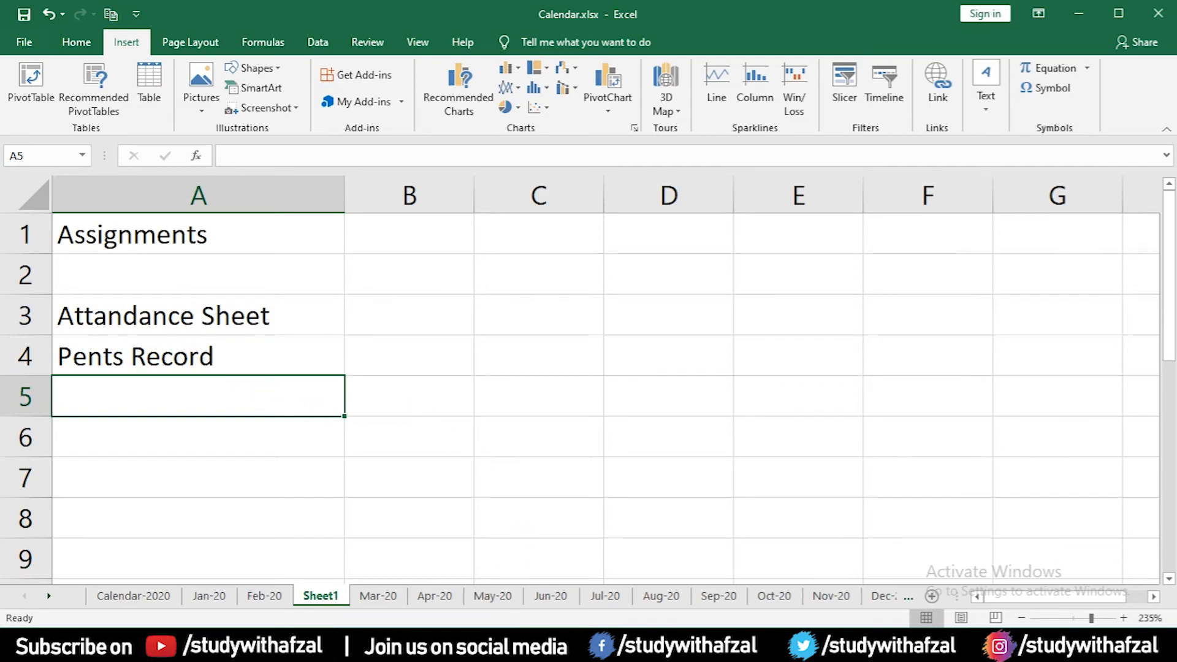
- Check the workbook names in the Excel folder in File Explorer, and enter Invoice Sheet in cell A5
{"action": "mouse_move", "coordinate": [476, 646]}
{"action": "left_click", "coordinate": [407, 557]}
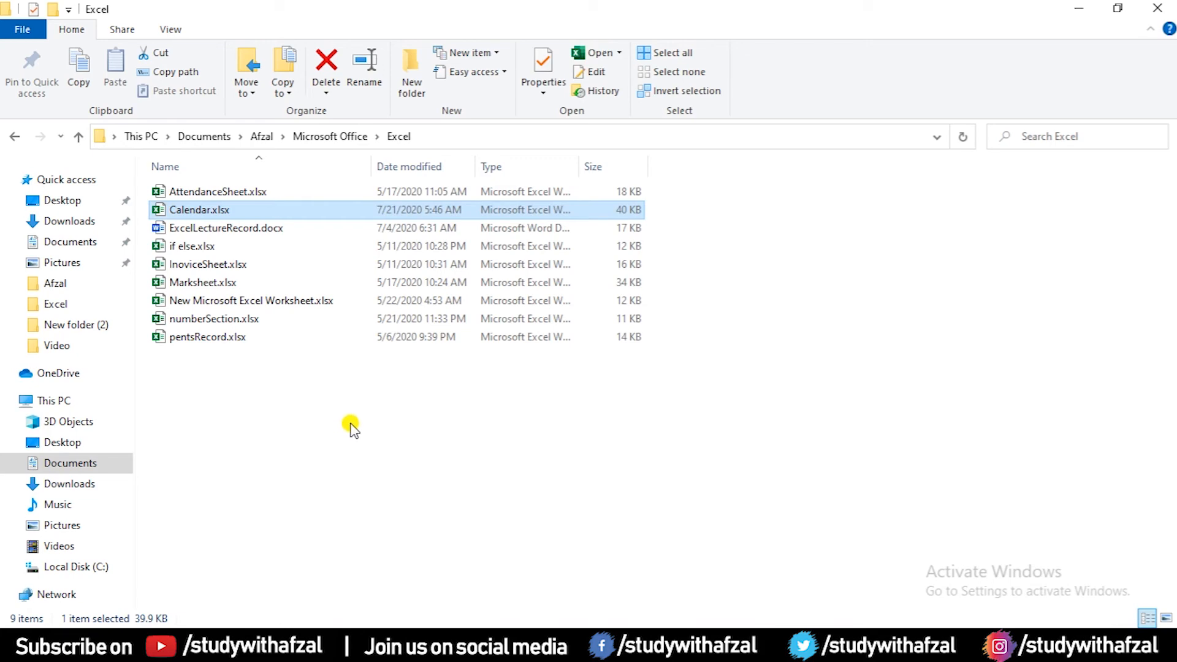
{"action": "key", "text": "alt+Tab"}
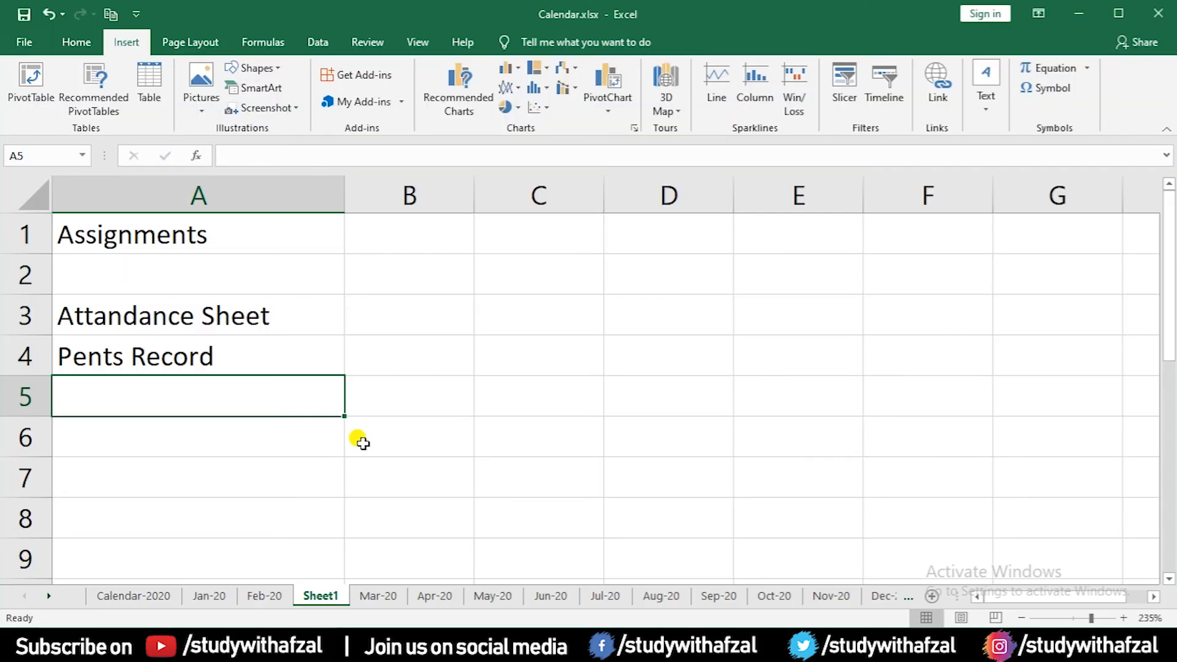
{"action": "type", "text": "Invoice "}
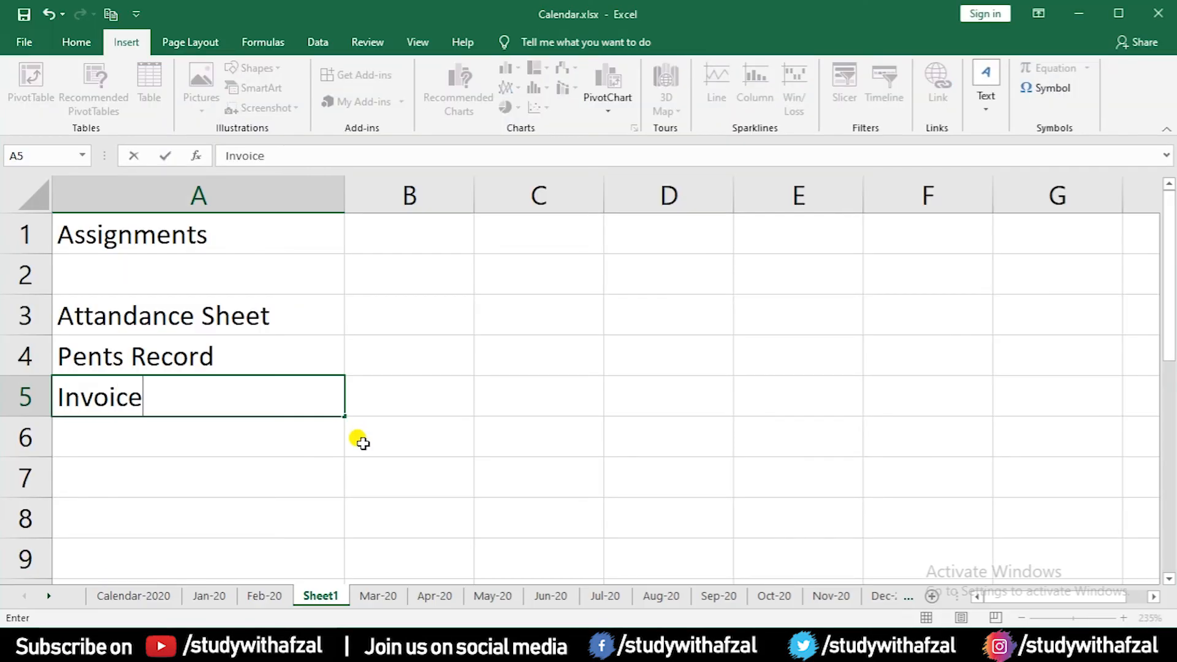
{"action": "type", "text": "Sheet"}
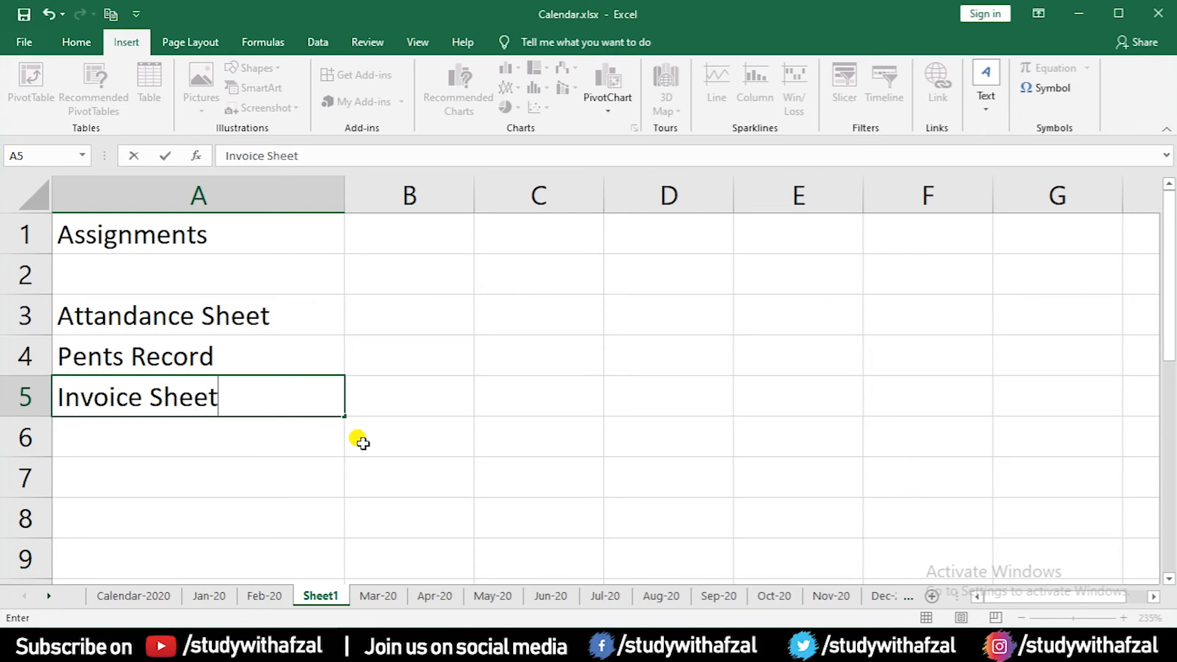
{"action": "key", "text": "Return"}
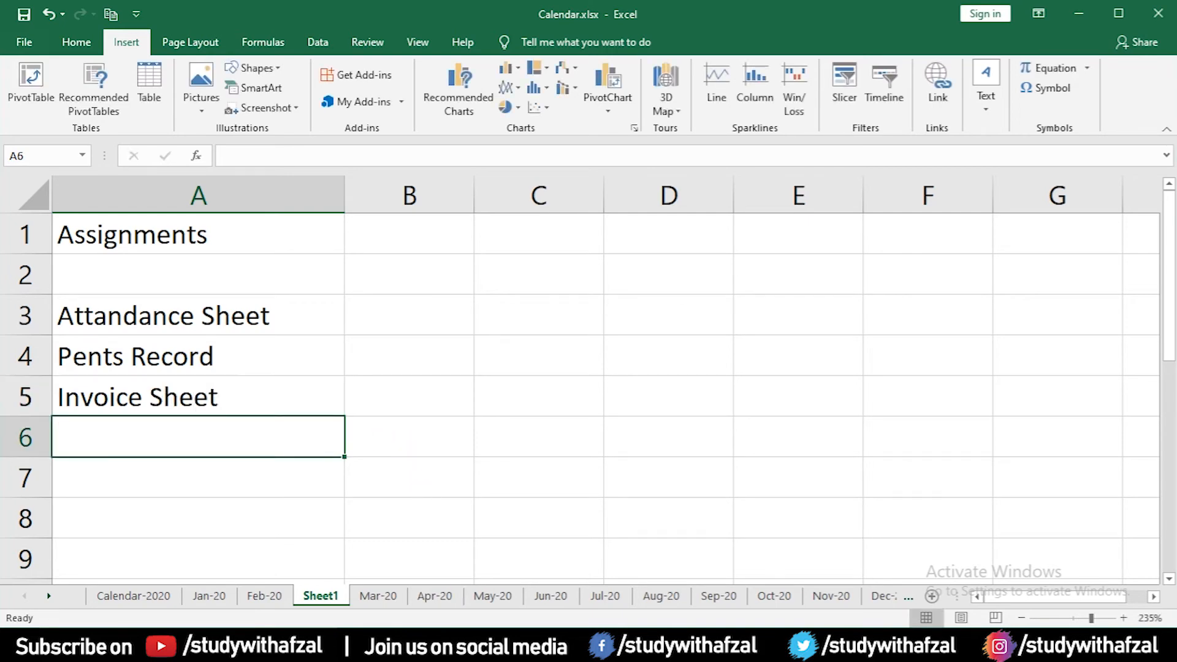
- Enter IF Else in cell A6 and check the Excel folder for further workbook names
{"action": "mouse_move", "coordinate": [439, 604]}
{"action": "type", "text": "IF Else"}
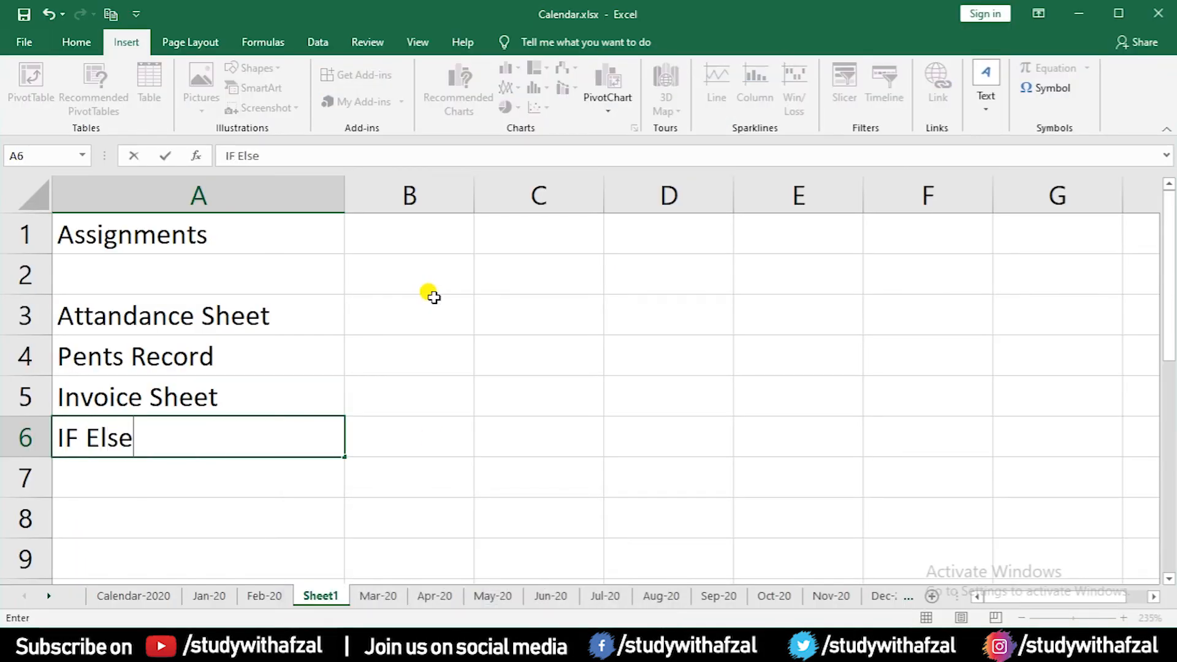
{"action": "key", "text": "Return"}
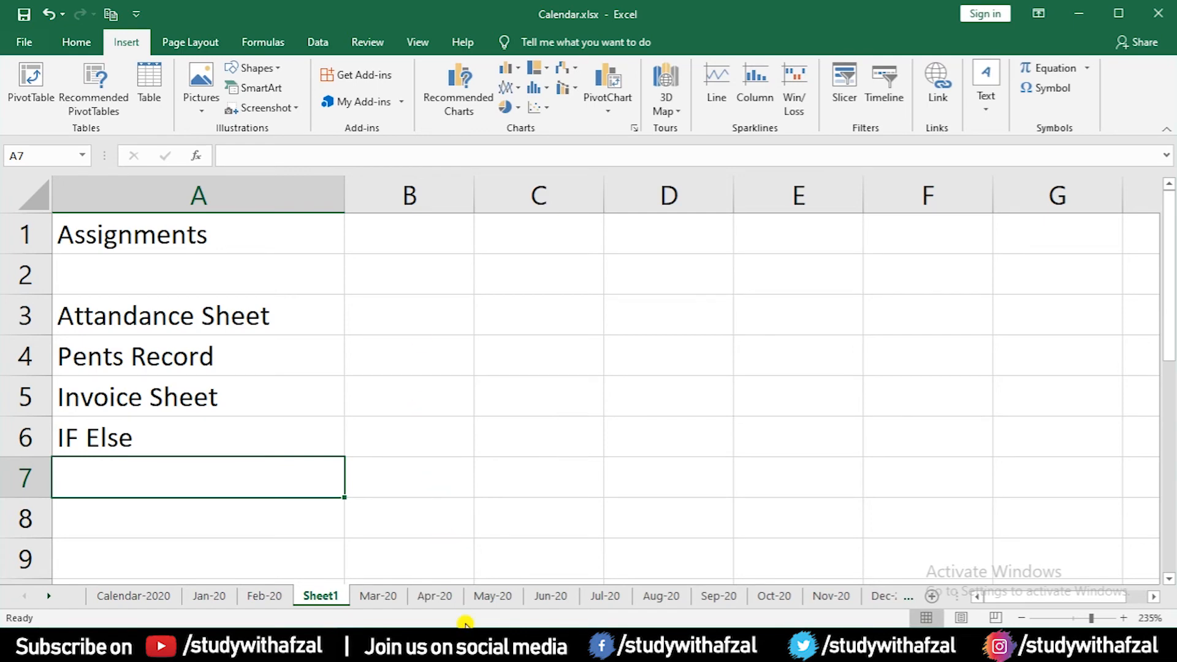
{"action": "mouse_move", "coordinate": [472, 644]}
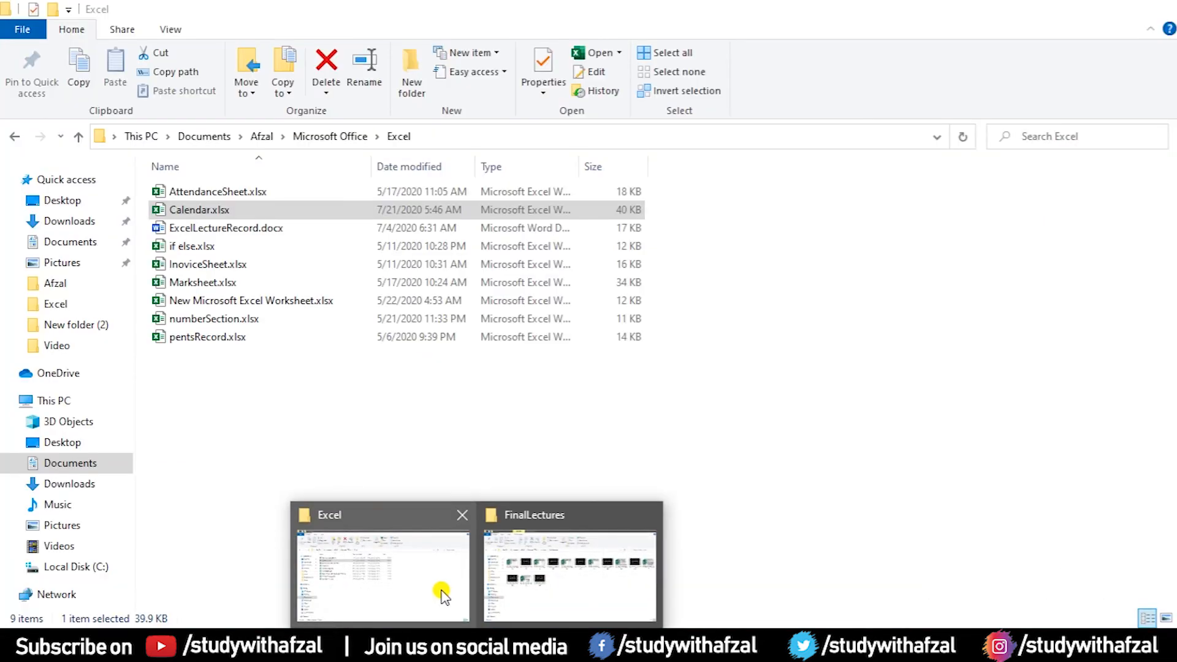